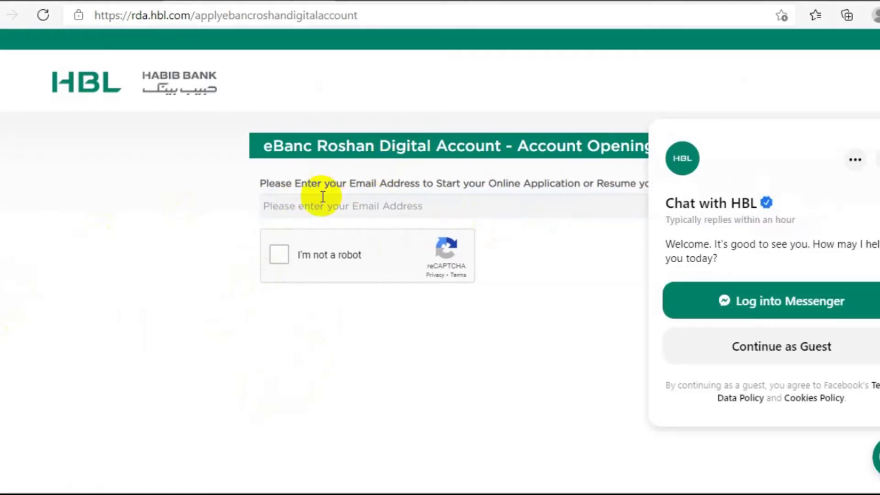
Step: Paste the applicant's e-mail address, tick the captcha, dismiss the chat popup and submit
left_click(323, 196)
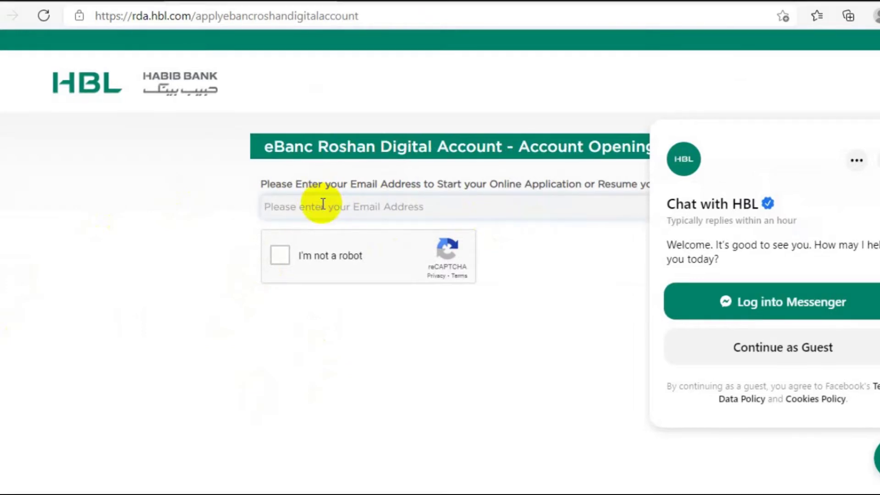
key("ctrl+v")
left_click(281, 256)
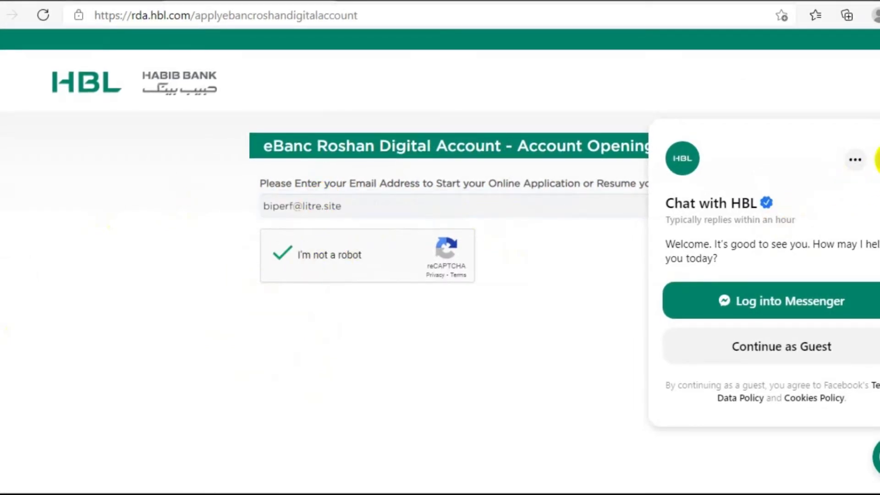
left_click(876, 161)
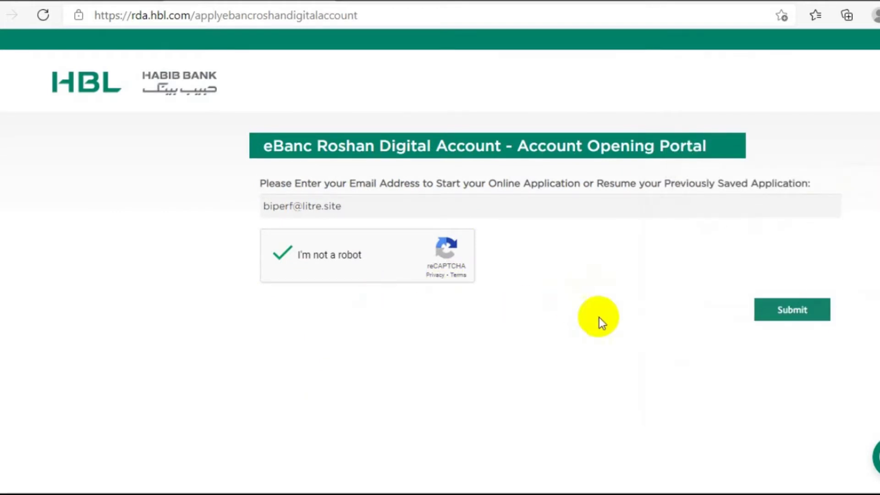
left_click(789, 308)
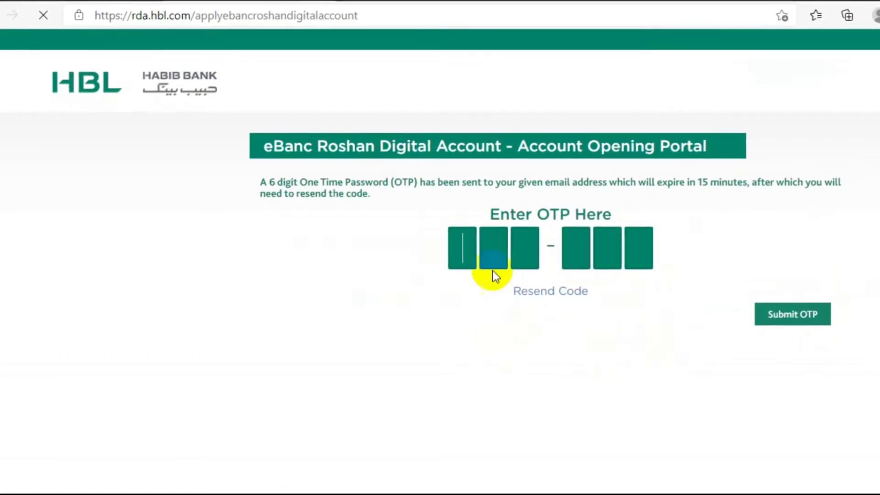
Step: Enter the six-digit verification code from the e-mail and submit it
left_click(589, 250)
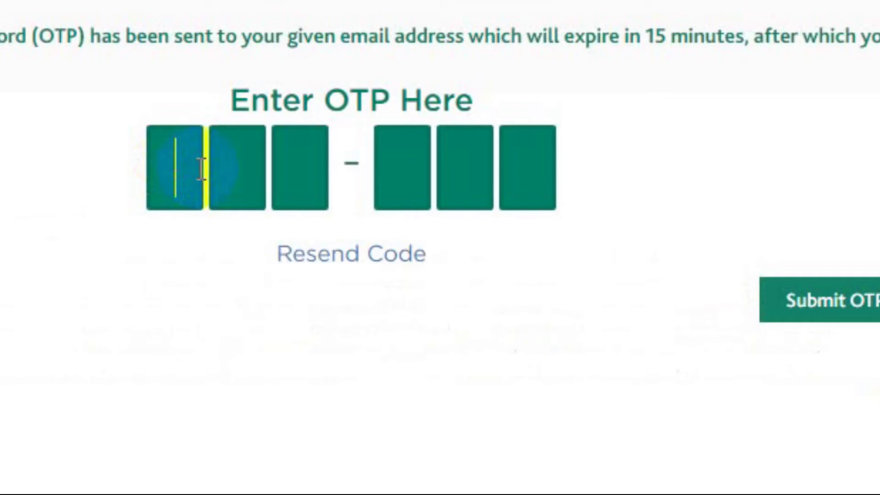
left_click(174, 201)
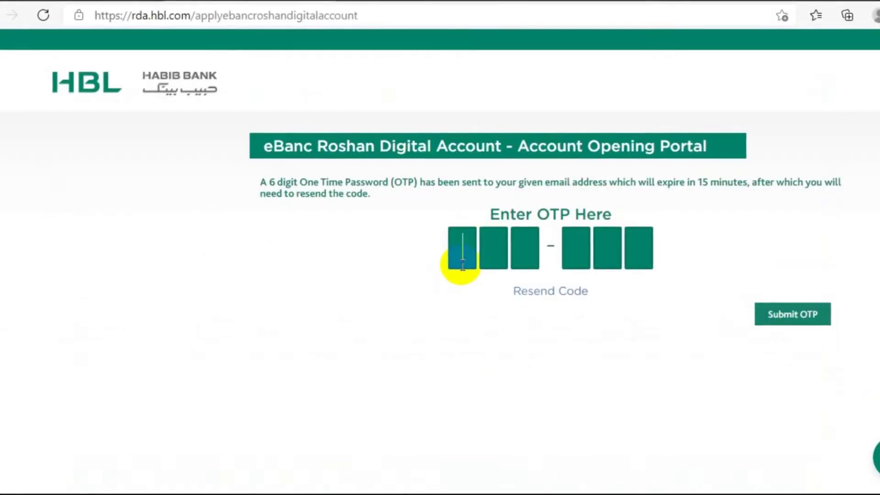
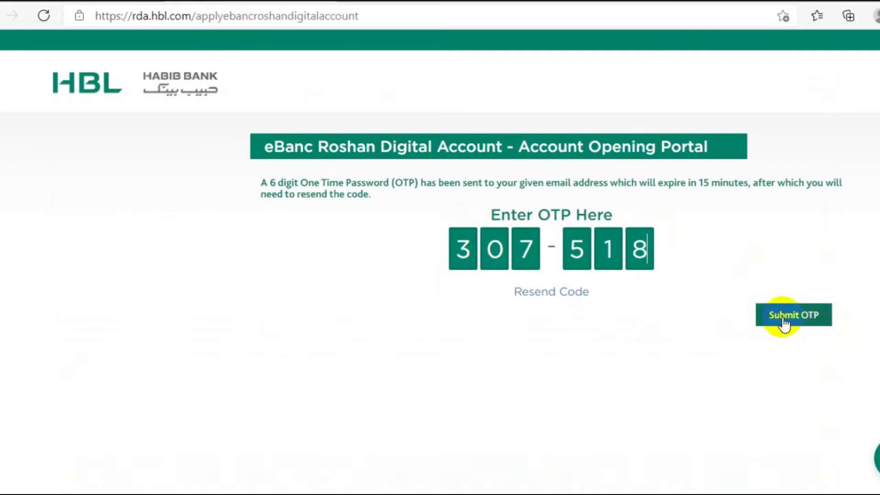
left_click(781, 321)
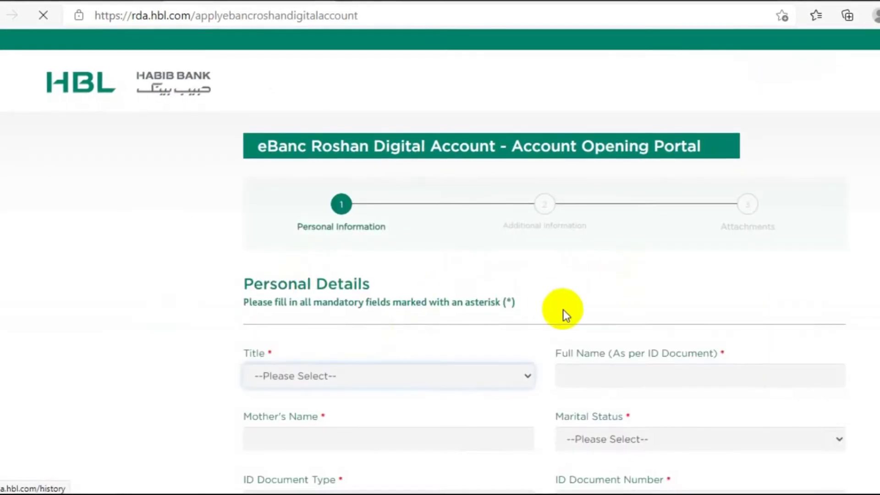
Step: Set the title to Mr. and enter the applicant's full name
scroll(568, 320, "down", 1)
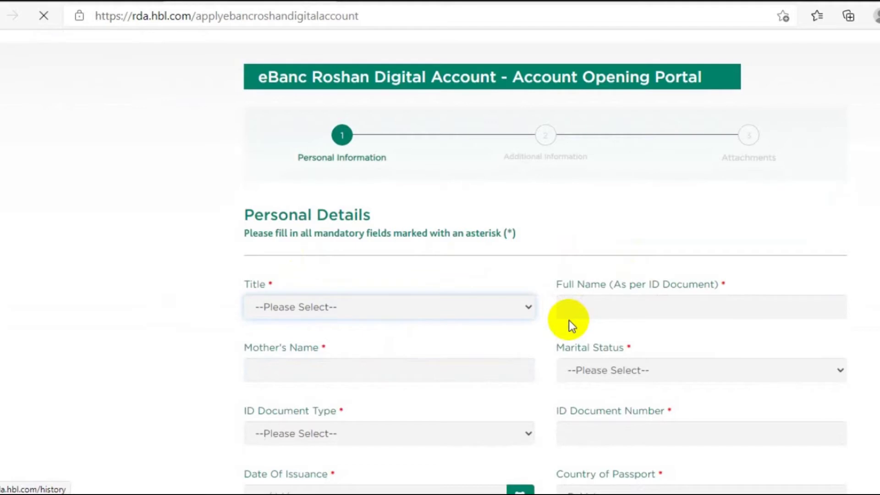
left_click(522, 305)
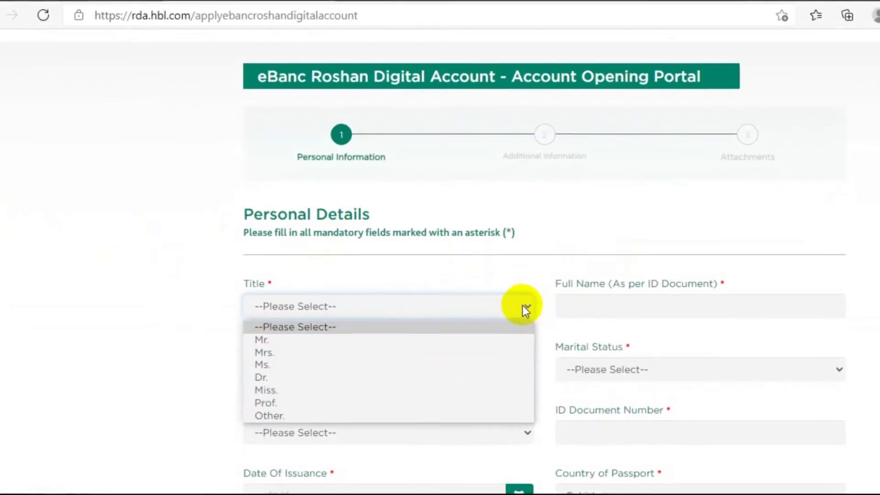
left_click(267, 340)
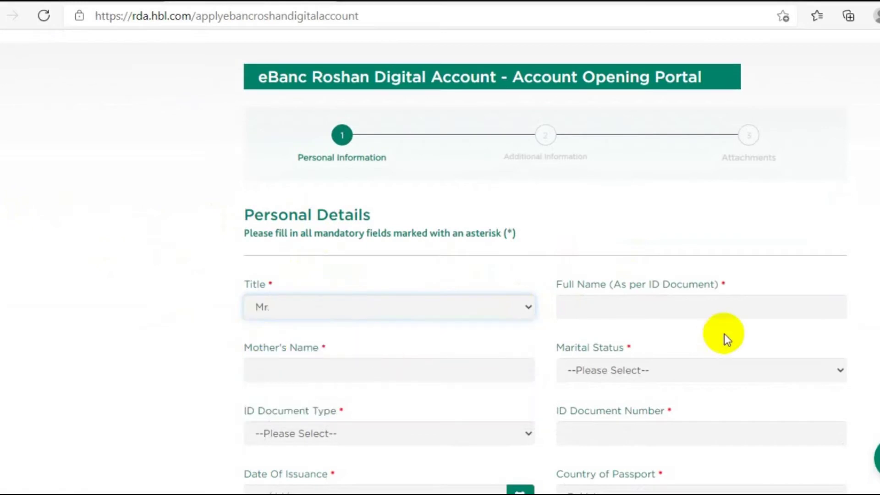
left_click(592, 306)
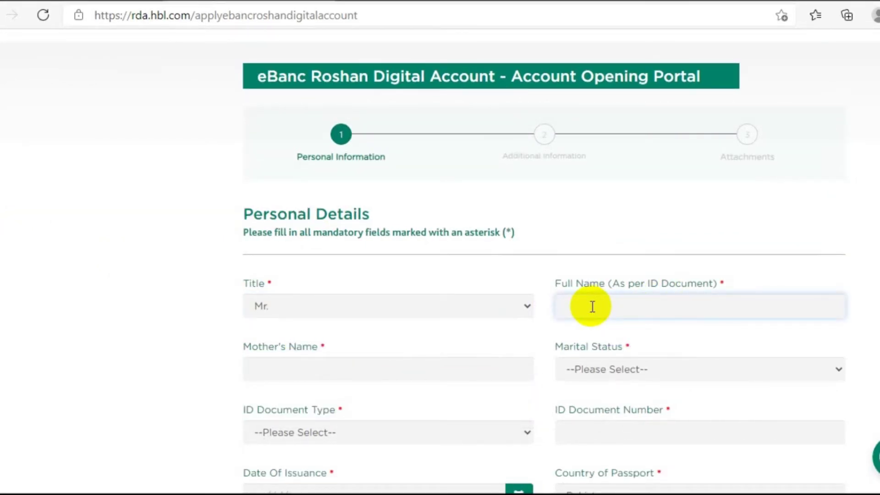
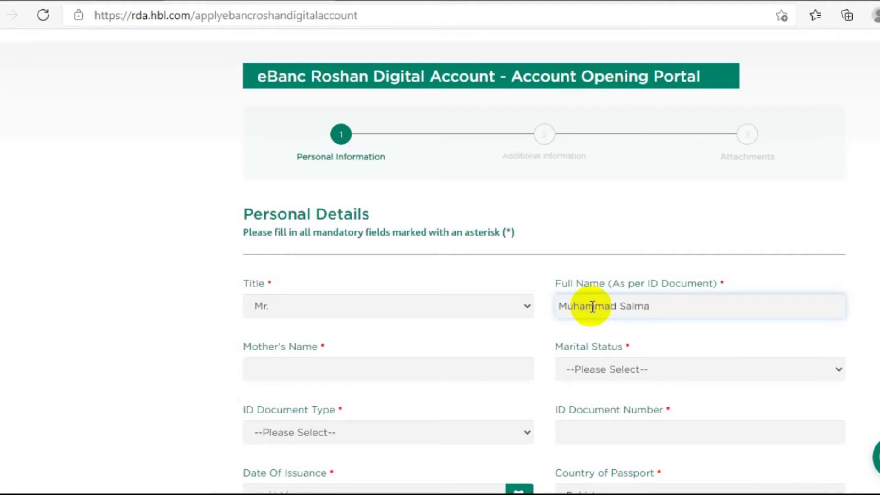
Step: Enter the mother's name and set marital status to MARRIED
scroll(550, 327, "down", 2)
left_click(401, 298)
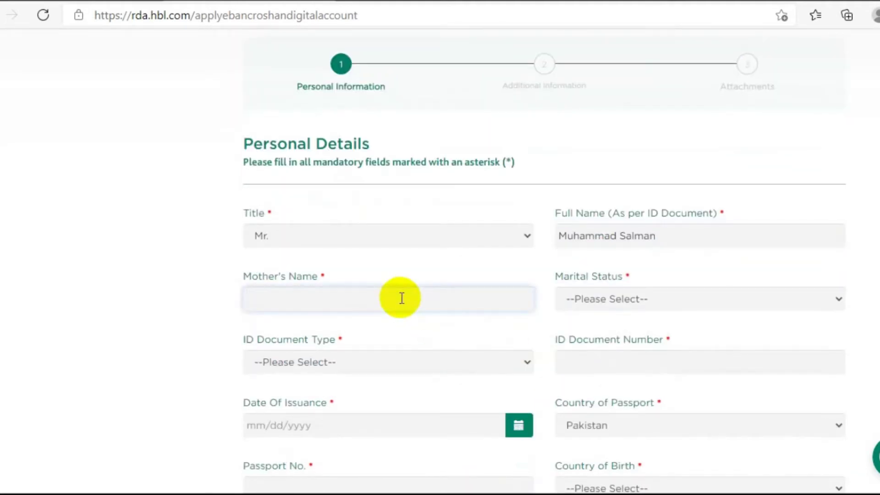
type("Alia")
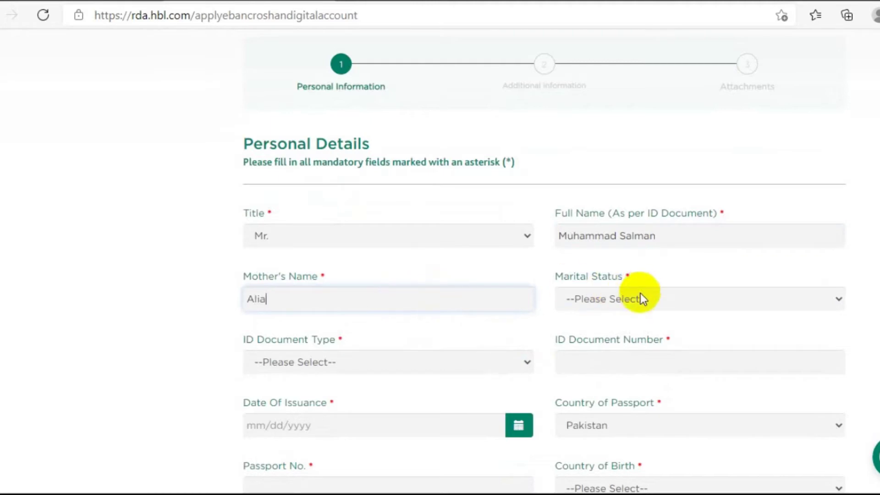
left_click(638, 298)
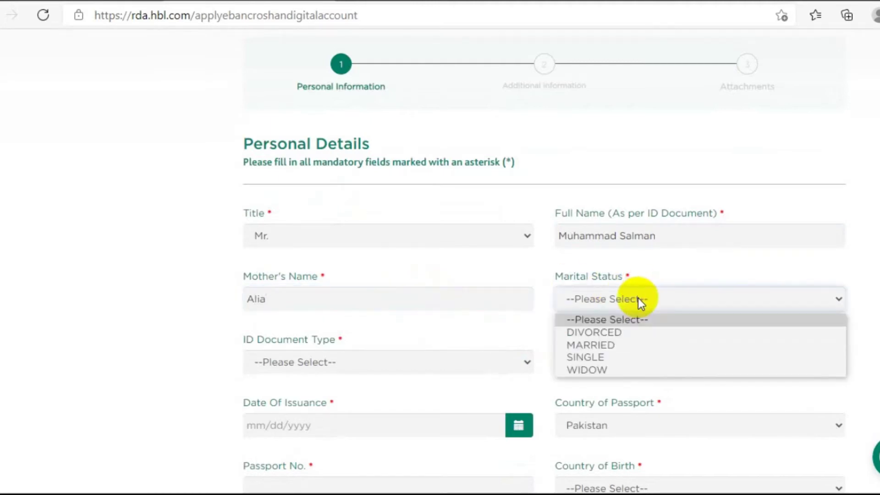
left_click(607, 344)
left_click(370, 362)
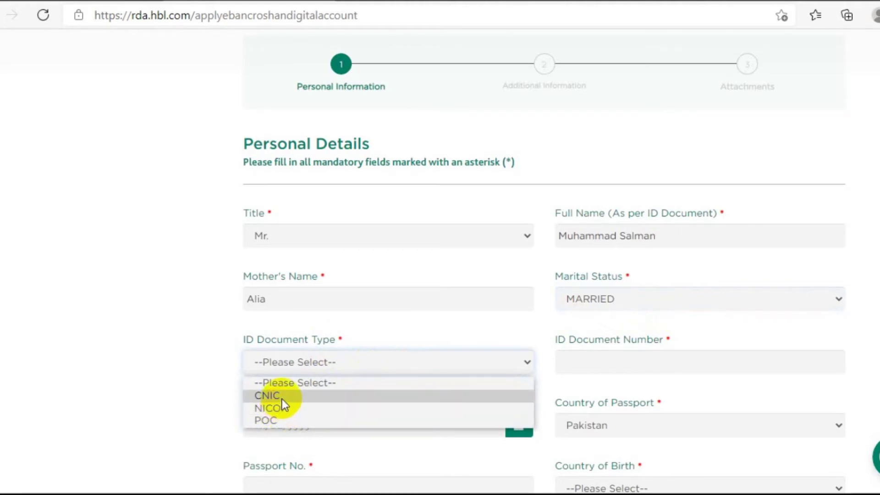
Step: Choose CNIC as the ID document type and enter its number without dashes
left_click(282, 399)
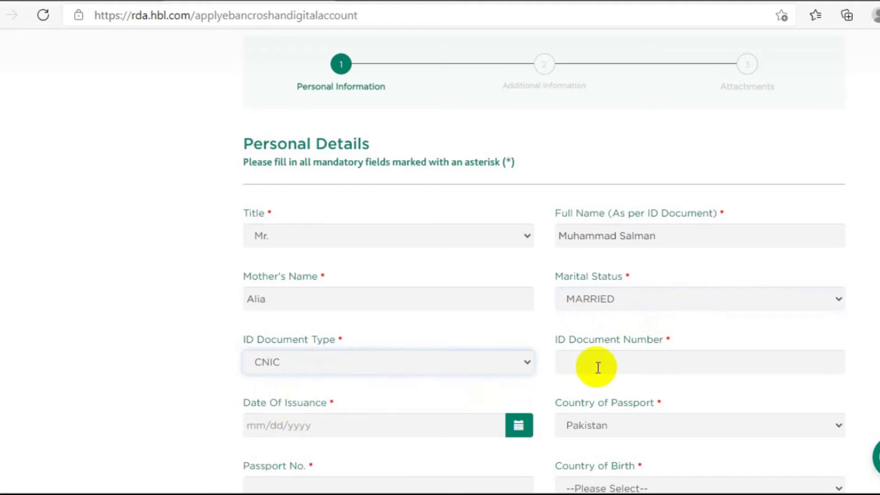
left_click(598, 365)
scroll(598, 367, "down", 3)
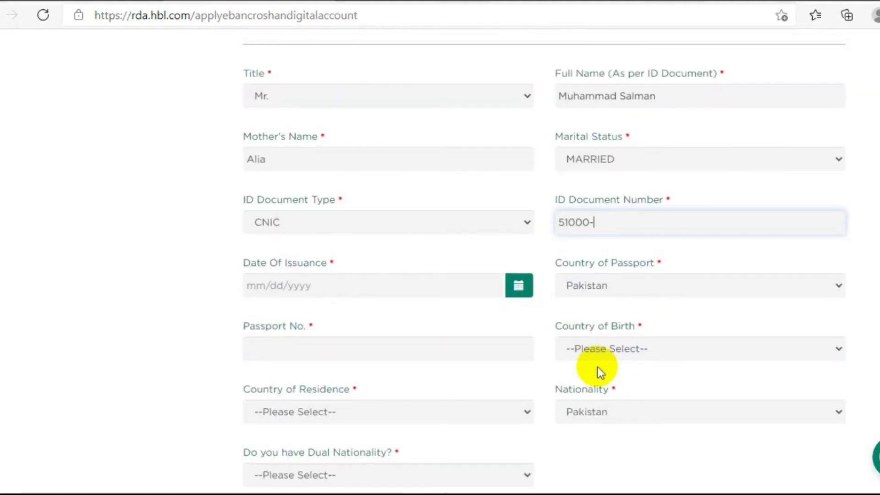
left_click(593, 222)
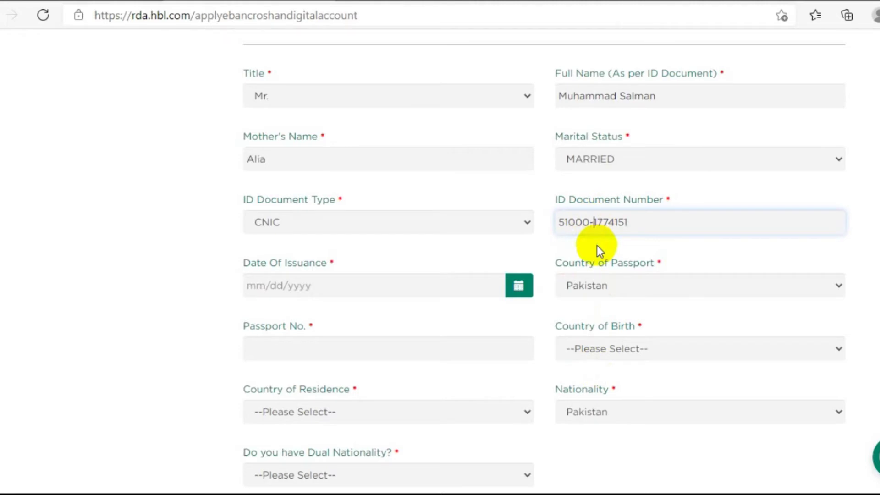
key("BackSpace")
left_click(639, 222)
type("1")
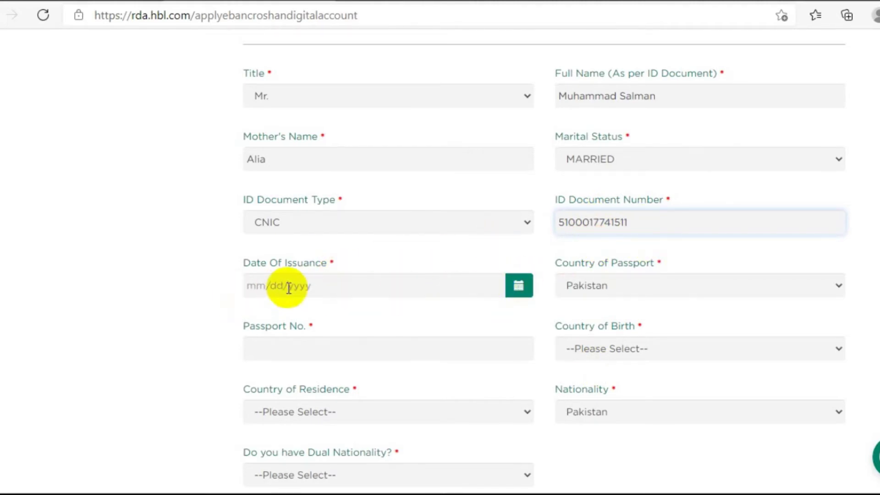
Step: Set the date of issuance to 06/11/2014 and keep Pakistan as passport country
left_click(288, 287)
left_click(257, 109)
left_click(257, 109)
left_click(257, 109)
left_click(257, 109)
left_click(257, 109)
left_click(257, 109)
left_click(257, 109)
double_click(257, 109)
double_click(256, 109)
left_click(316, 108)
left_click(256, 129)
double_click(255, 130)
double_click(255, 130)
left_click(255, 130)
left_click(297, 203)
left_click(320, 196)
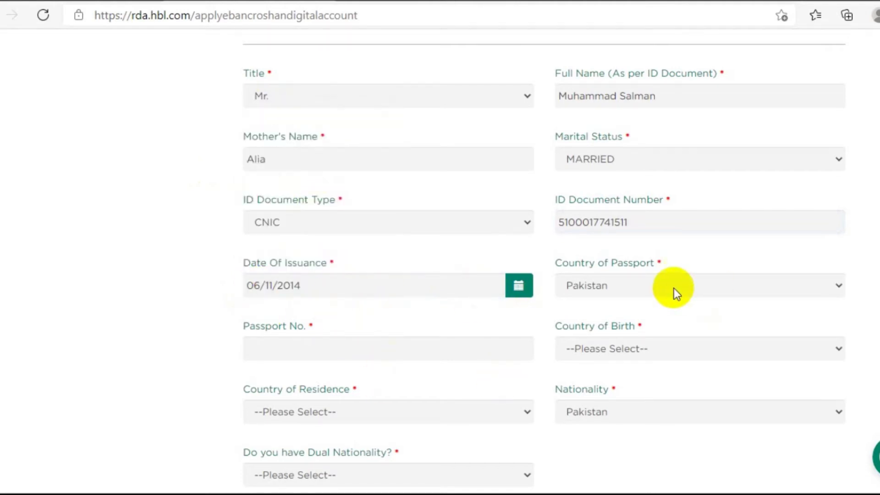
left_click(606, 286)
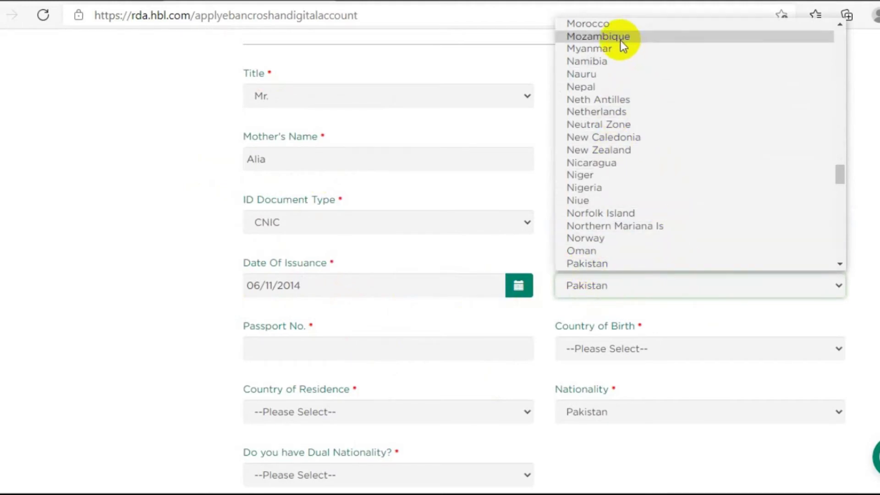
left_click(579, 264)
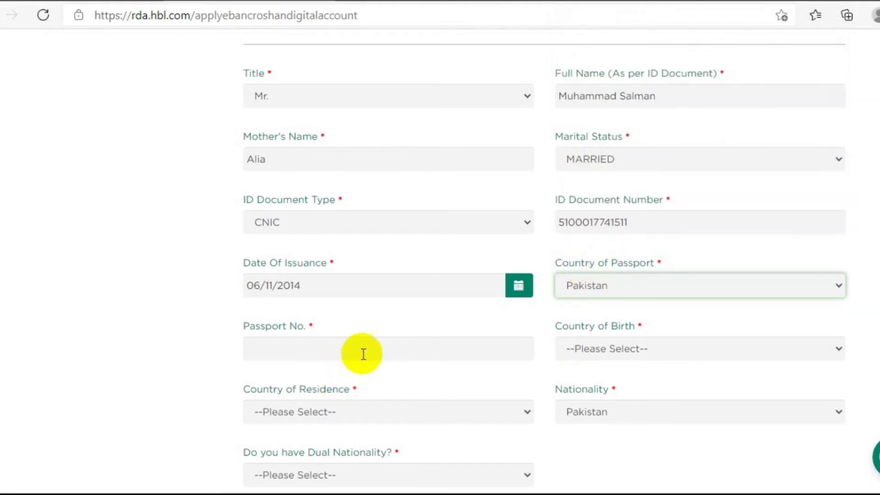
Step: Enter the passport number and set country of birth to Pakistan
scroll(363, 353, "down", 3)
left_click(297, 209)
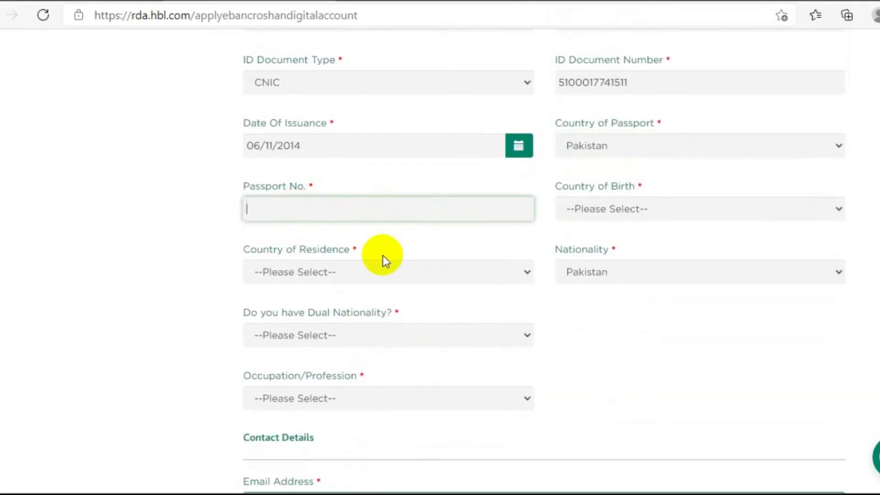
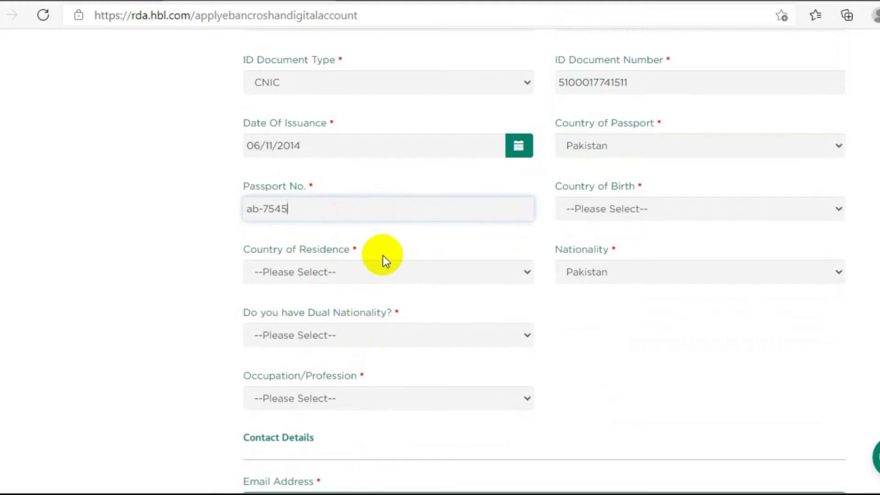
left_click(633, 211)
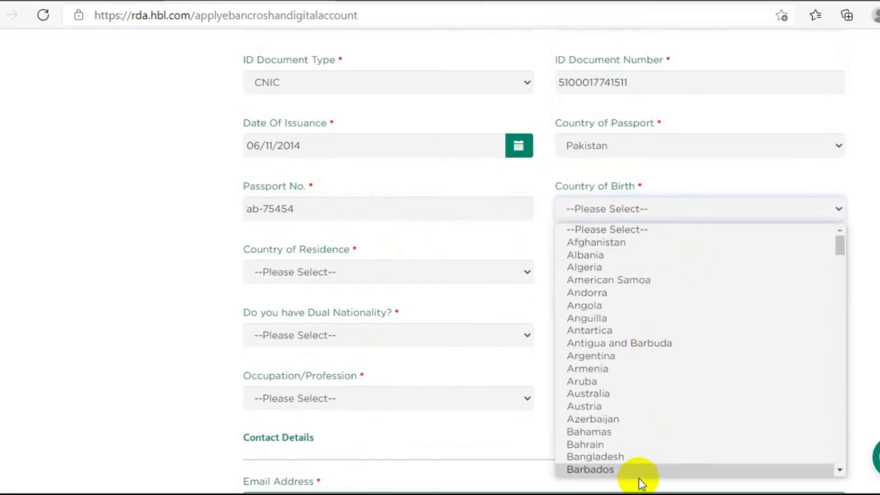
key("p")
left_click(614, 457)
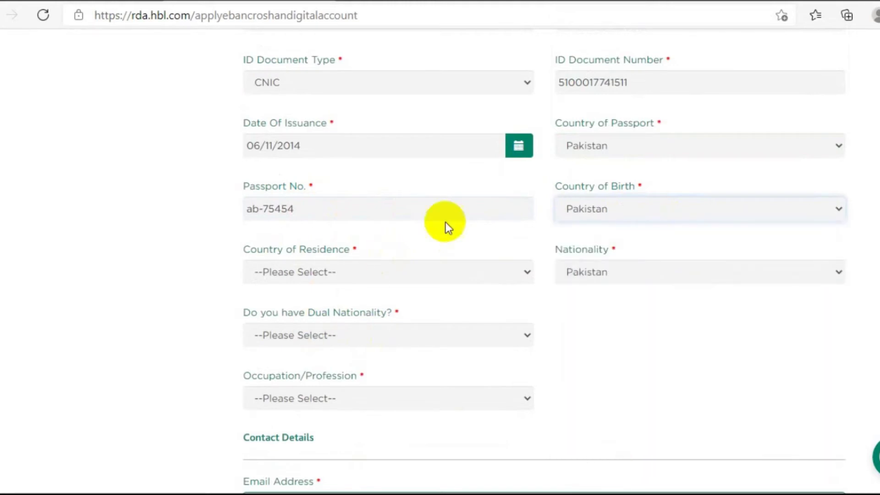
Step: Set country of residence to United Arab Emirates and keep Pakistan as nationality
left_click(306, 271)
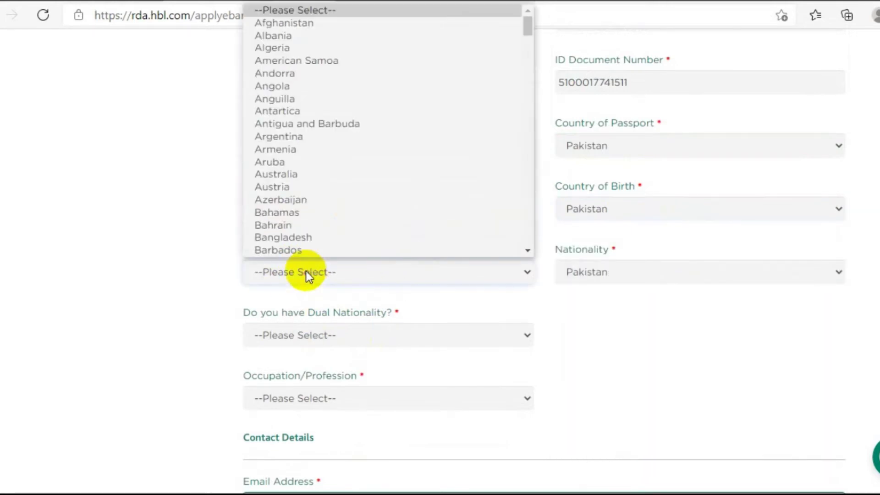
scroll(355, 166, "down", 5)
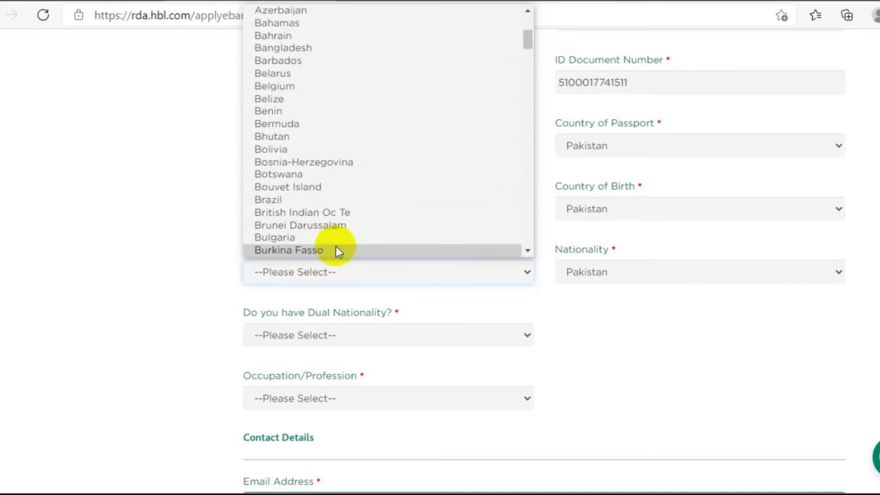
key("u")
key("Down")
key("Down")
key("Down")
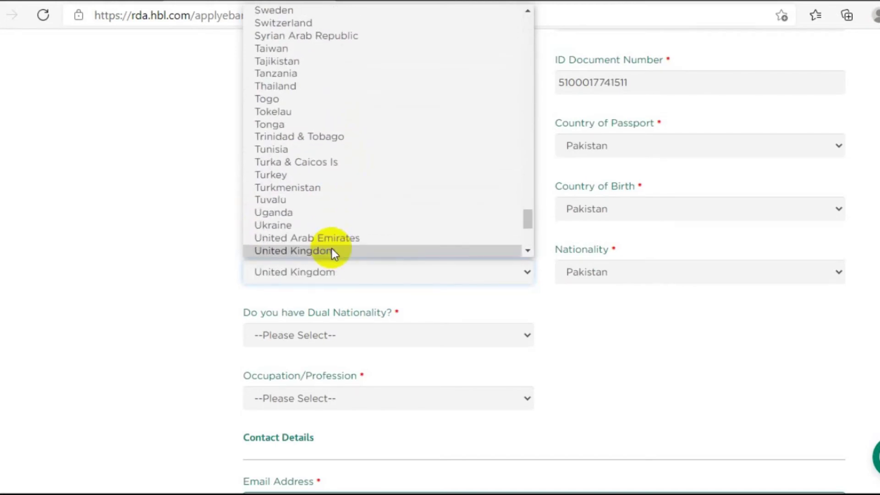
left_click(336, 238)
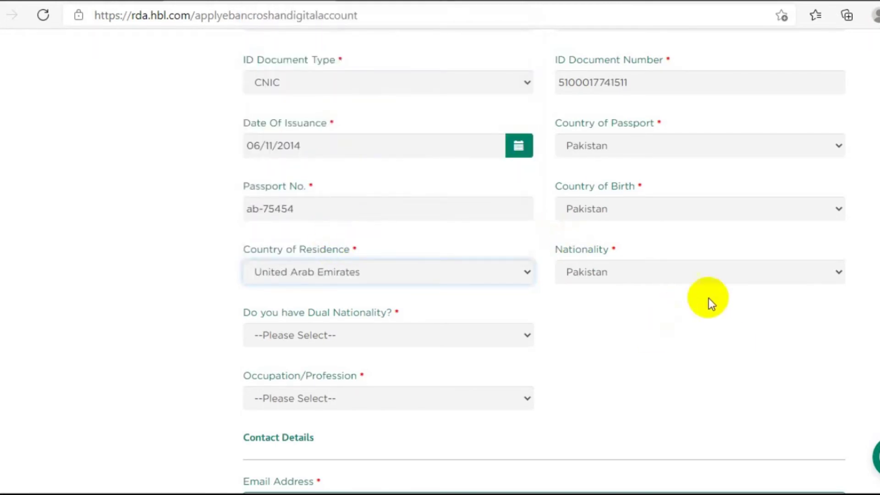
left_click(677, 271)
left_click(676, 270)
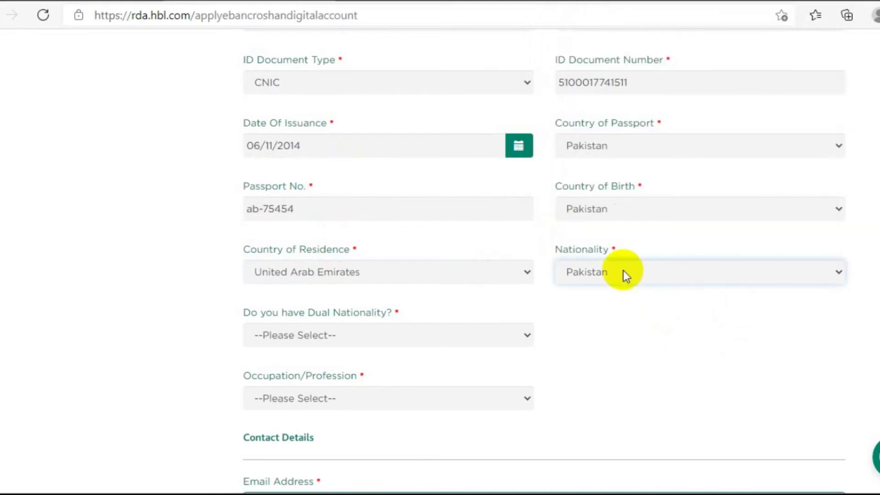
Step: Answer Yes to dual nationality with United Arab Emirates as the second nationality
scroll(623, 337, "down", 2)
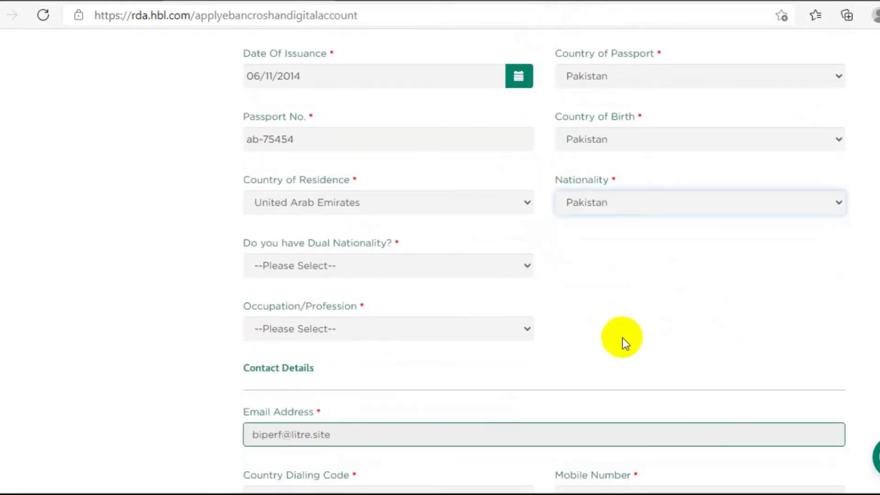
left_click(317, 271)
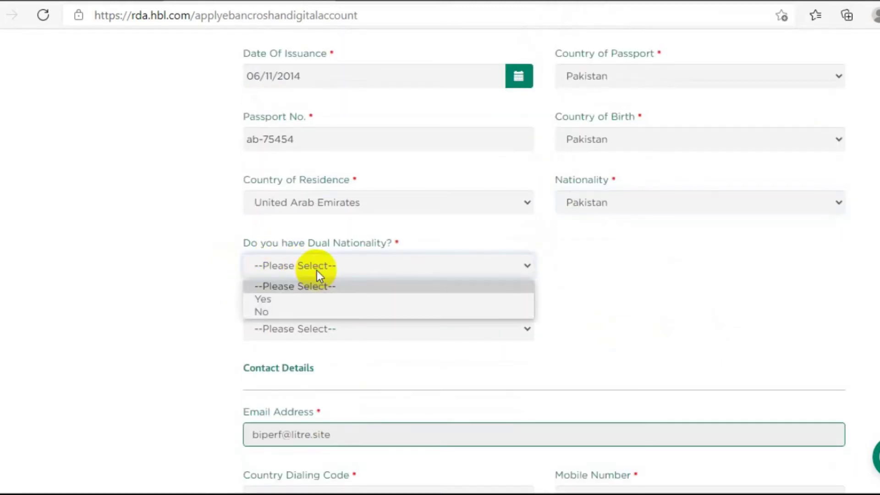
left_click(307, 297)
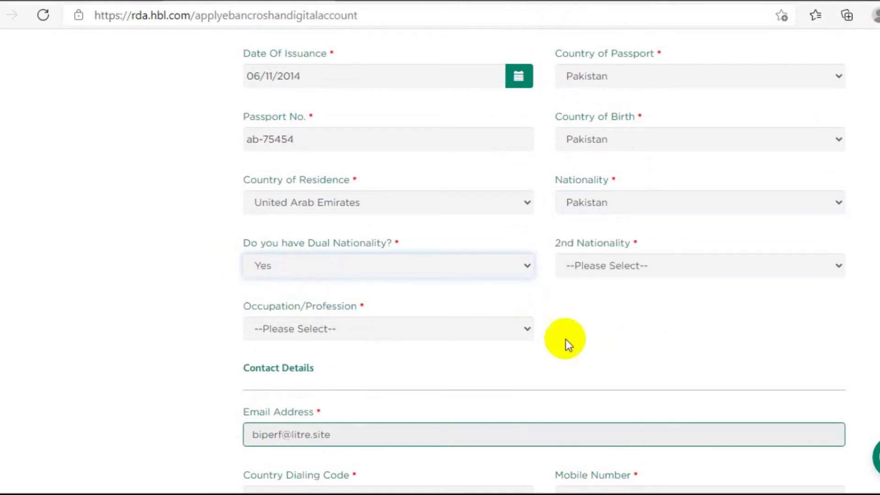
left_click(675, 268)
key("p")
key("Return")
left_click(598, 270)
key("u")
key("k")
scroll(610, 243, "down", 1)
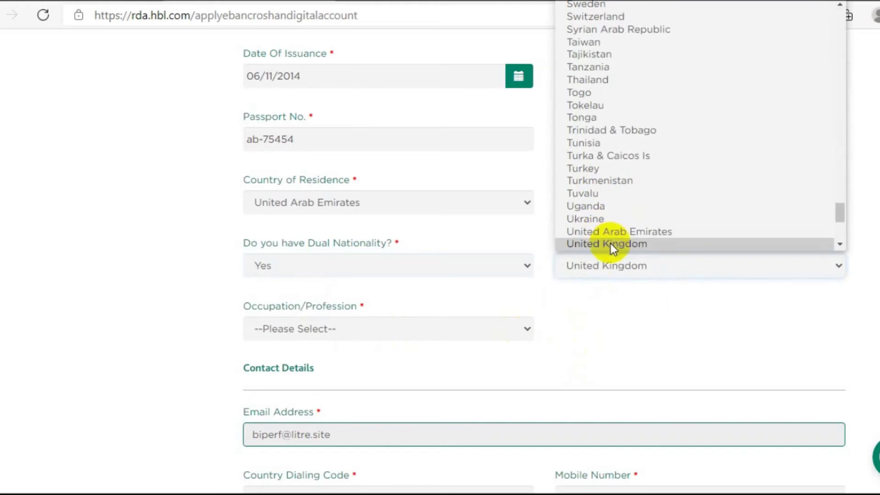
left_click(610, 231)
Step: Set the occupation/profession to Doctor
scroll(504, 293, "down", 1)
left_click(386, 254)
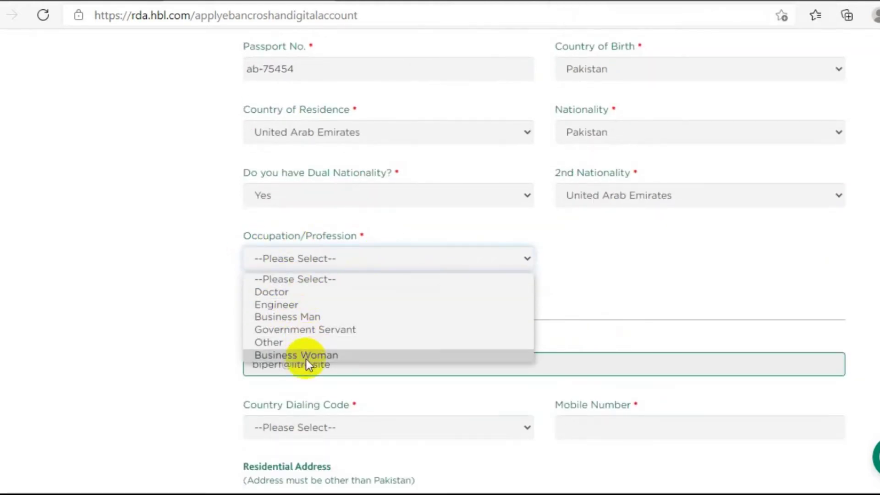
left_click(321, 292)
scroll(237, 174, "down", 3)
Step: Choose Pakistan (+92) as dialing code and enter the mobile number
scroll(318, 239, "down", 3)
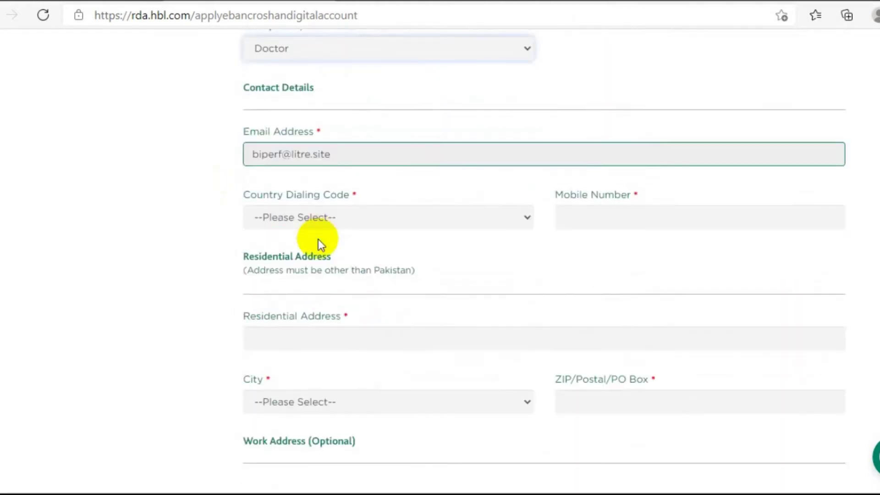
left_click(306, 153)
left_click(309, 181)
left_click(615, 149)
type("033312345678")
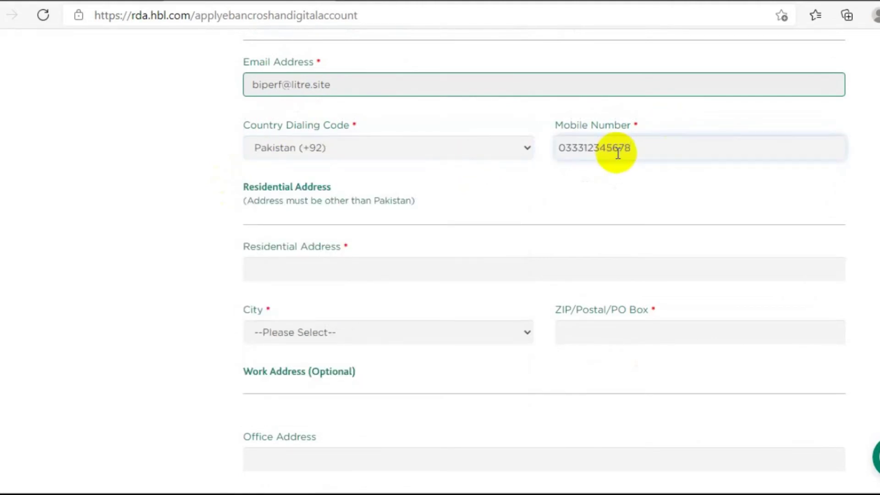
Step: Enter the residential address, correcting the misspelt city name
left_click(281, 271)
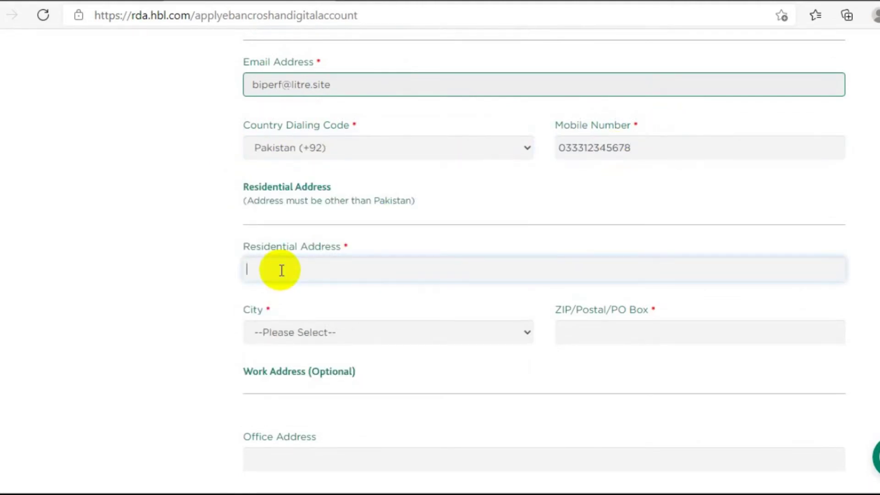
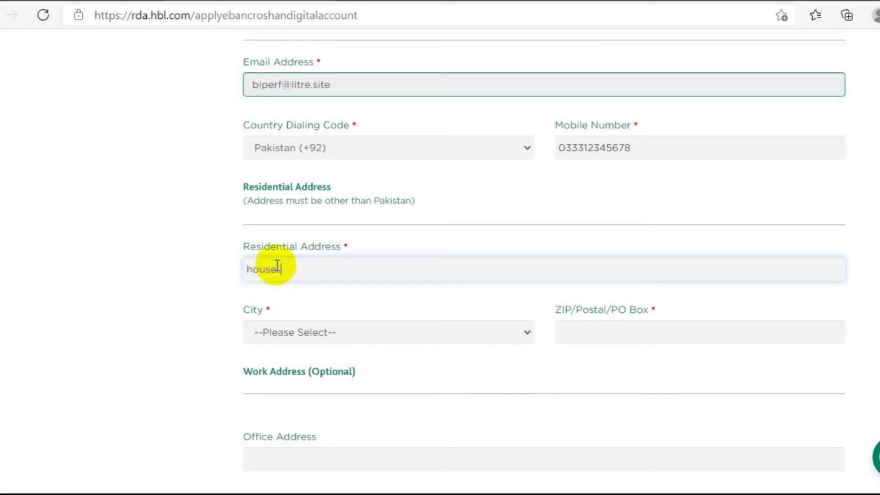
Step: Pick UAE-Abu Dhabi as the city and fill in the ZIP/PO Box code
scroll(349, 231, "down", 3)
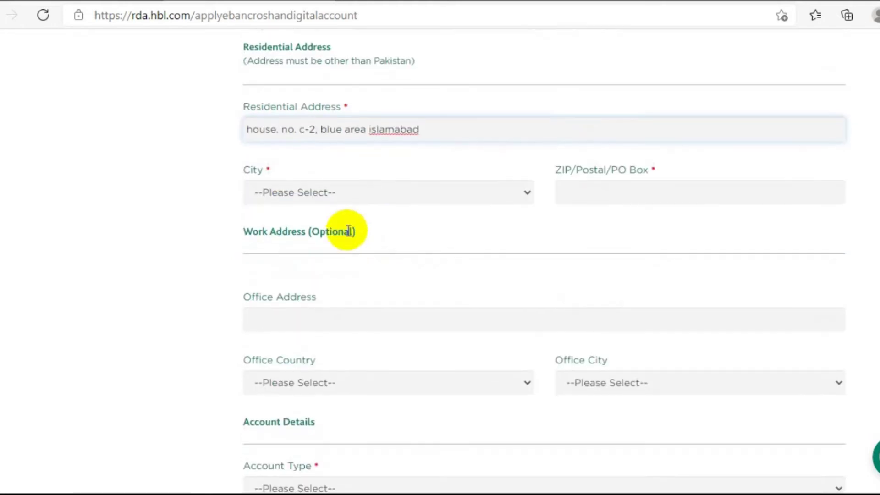
left_click(299, 192)
scroll(387, 376, "down", 6)
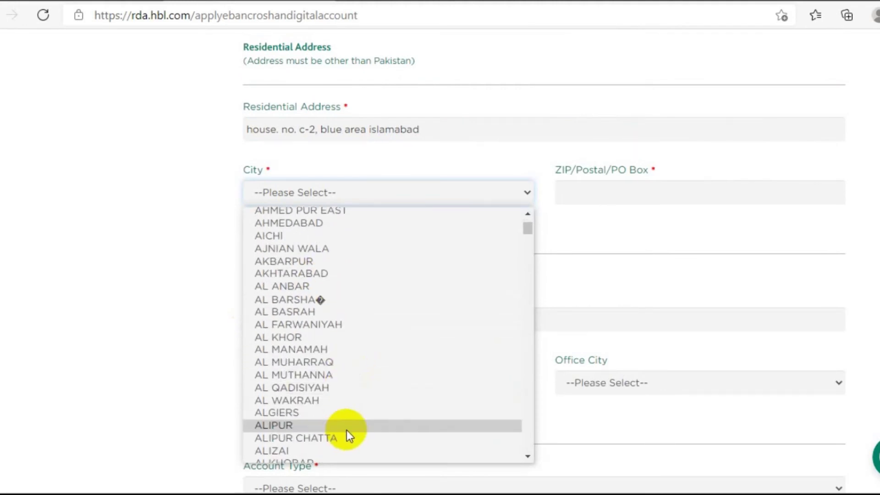
scroll(351, 414, "up", 6)
type("p")
key("Down")
key("Down")
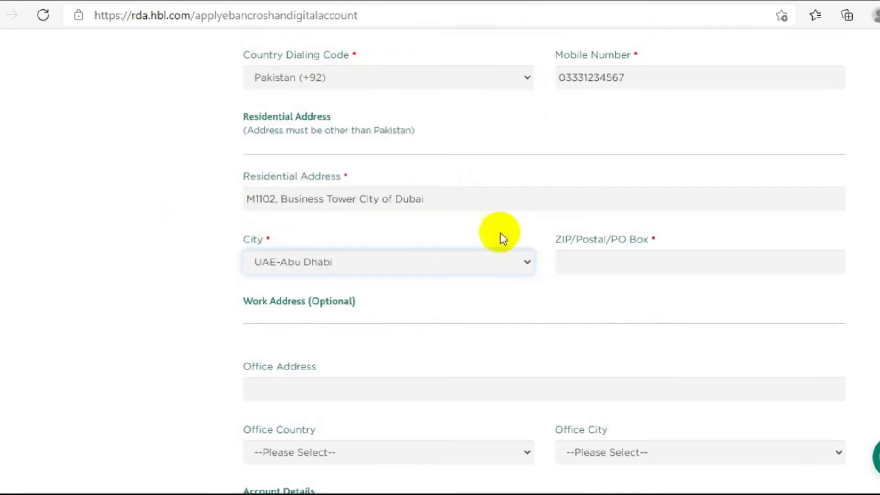
left_click(631, 270)
type("00000")
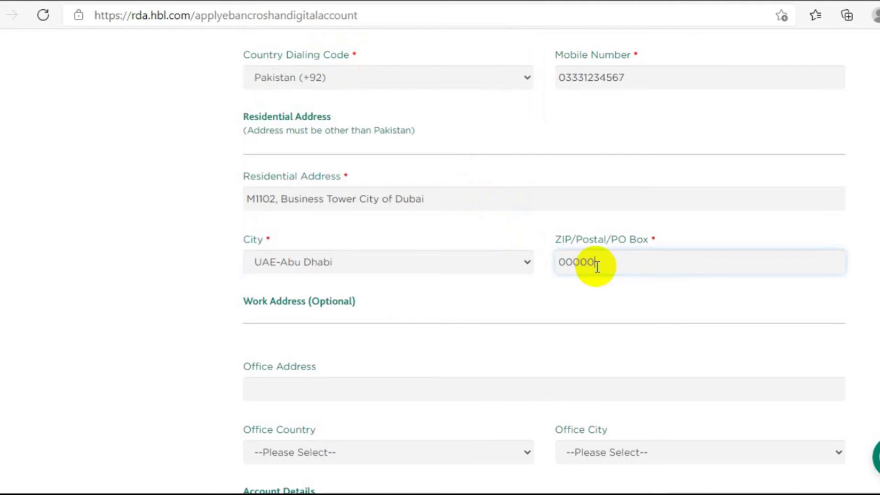
scroll(603, 274, "down", 4)
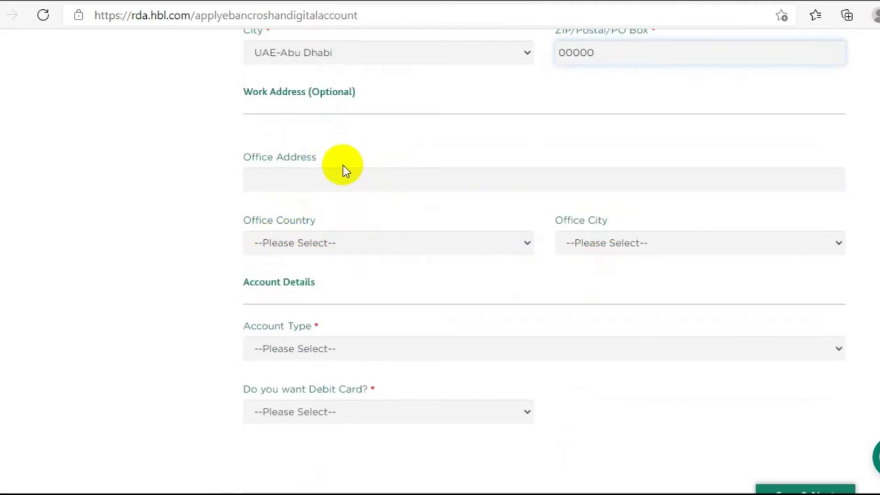
left_click_drag(275, 88, 370, 93)
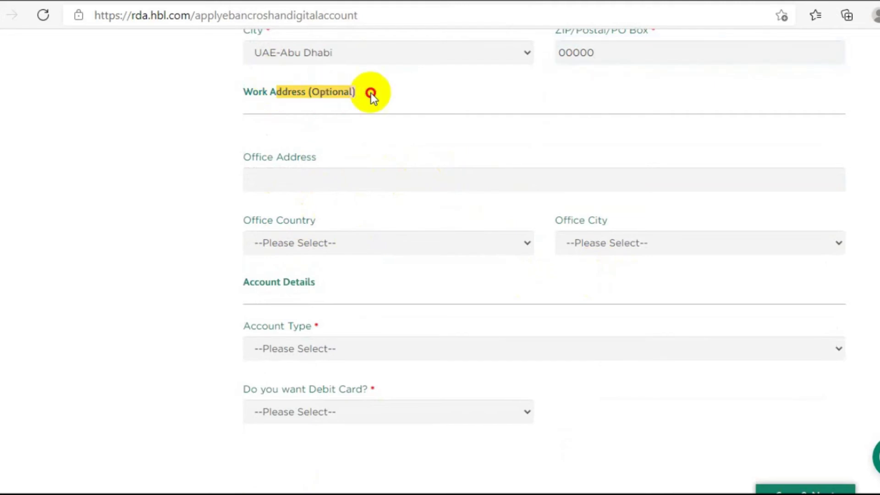
Step: Choose eBanc Islamic Roshan Digital Account (PKR) and request a debit card
scroll(458, 179, "down", 2)
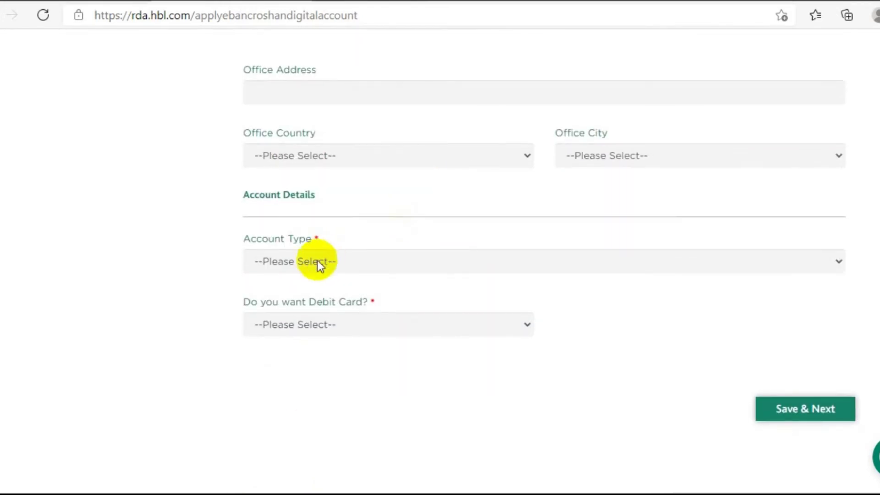
left_click(400, 266)
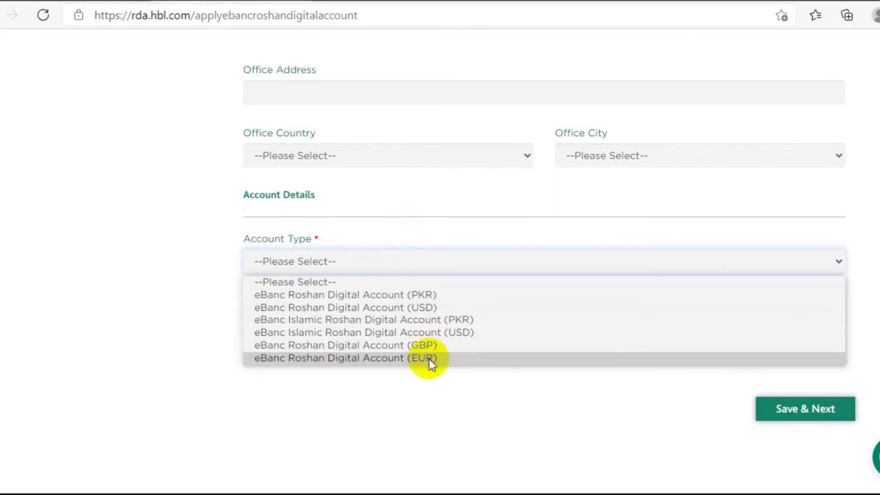
left_click(430, 321)
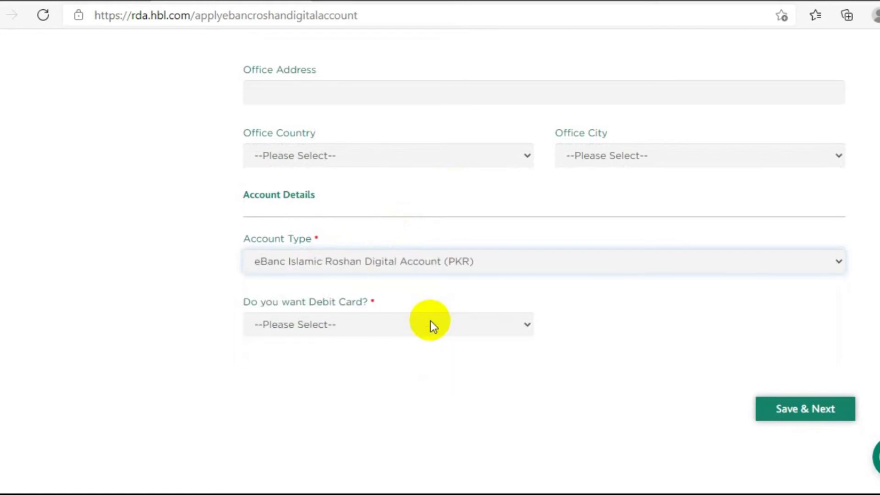
left_click(365, 333)
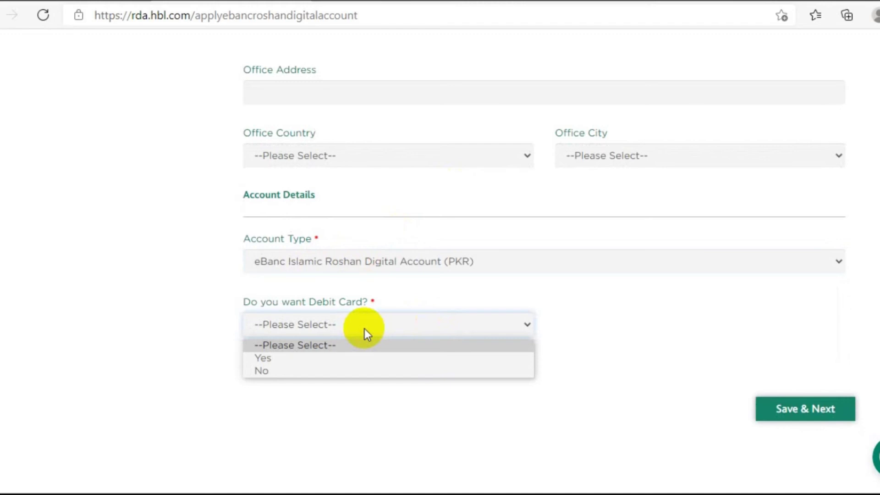
left_click(296, 359)
Step: Enter the applicant's name for the debit card and save the personal information
left_click(591, 323)
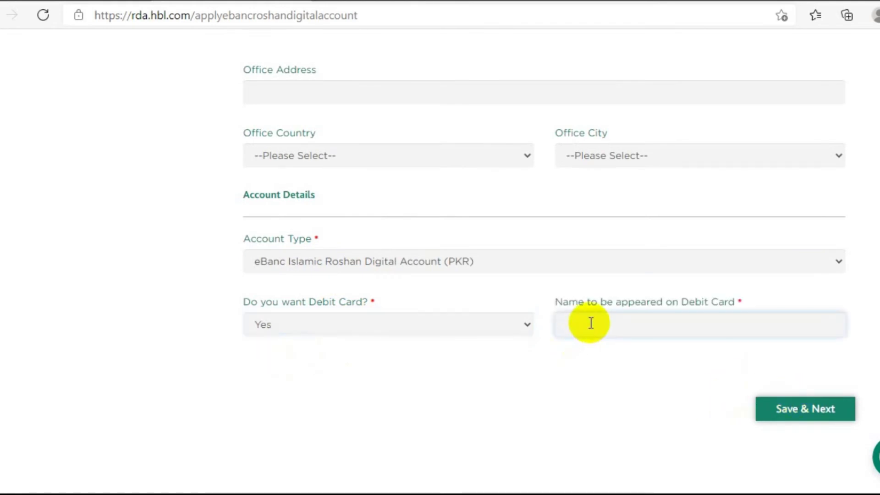
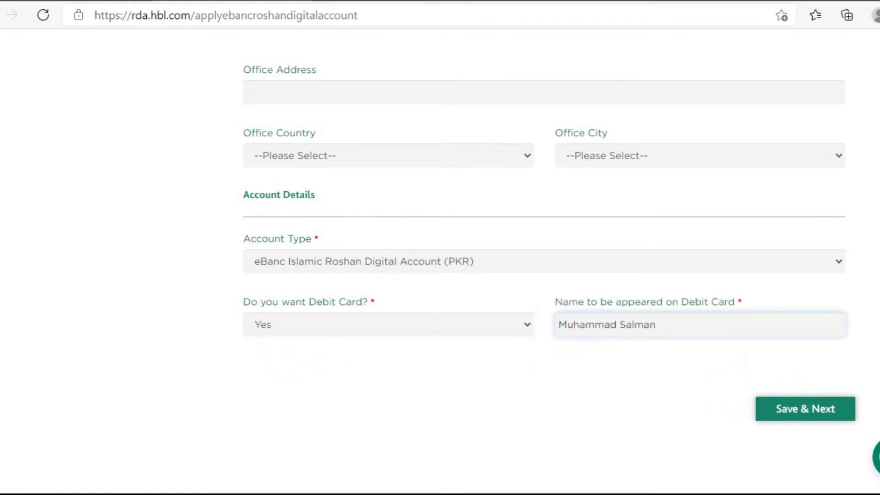
left_click(791, 415)
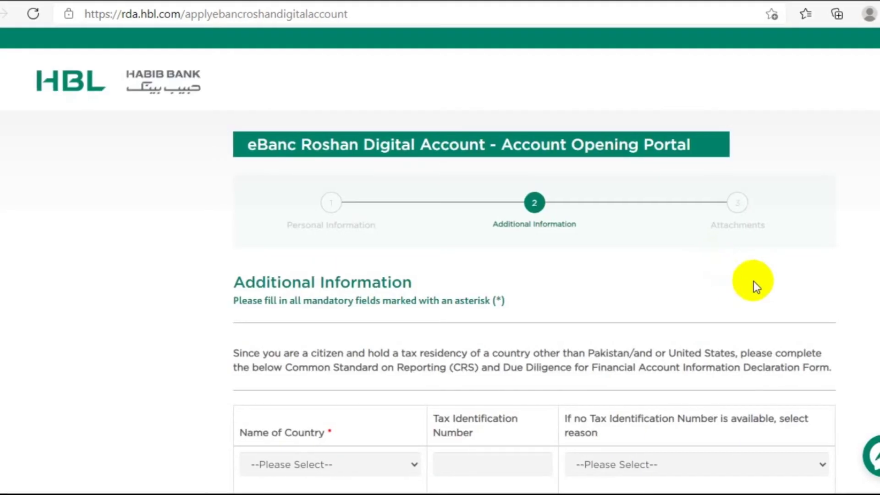
Step: Choose United Arab Emirates as the first-row tax residency country
scroll(762, 283, "down", 3)
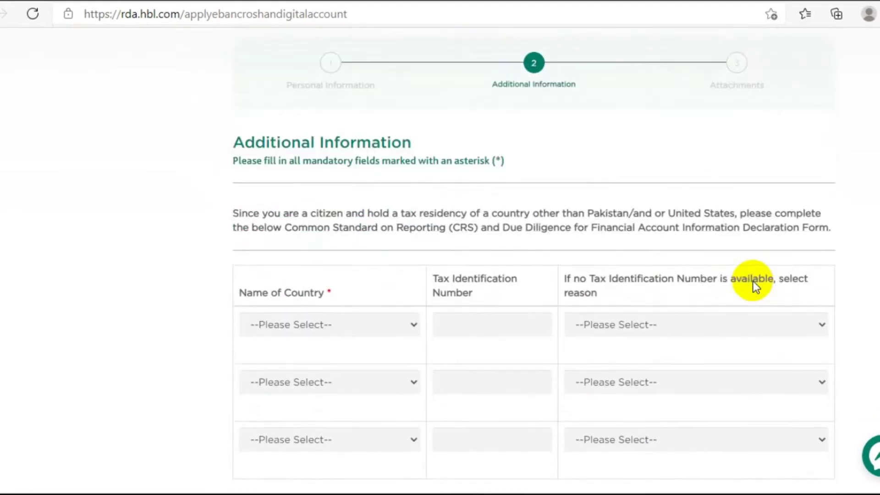
scroll(753, 281, "down", 1)
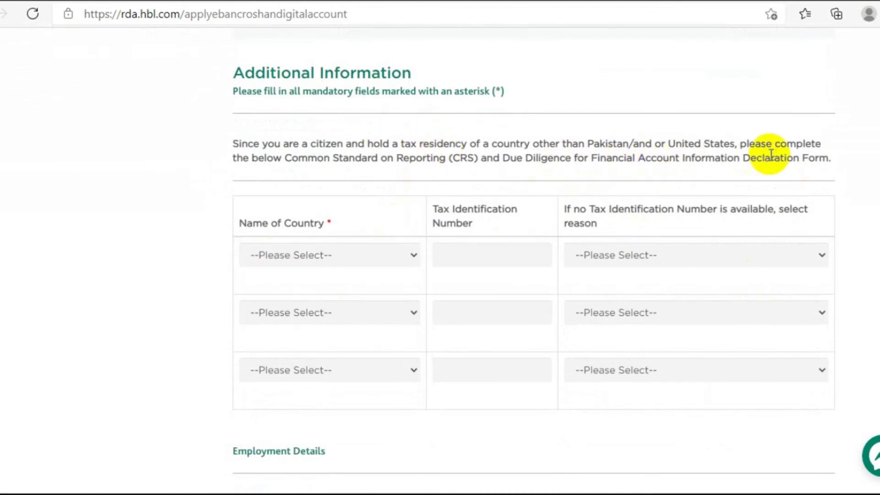
scroll(628, 164, "down", 1)
left_click(370, 183)
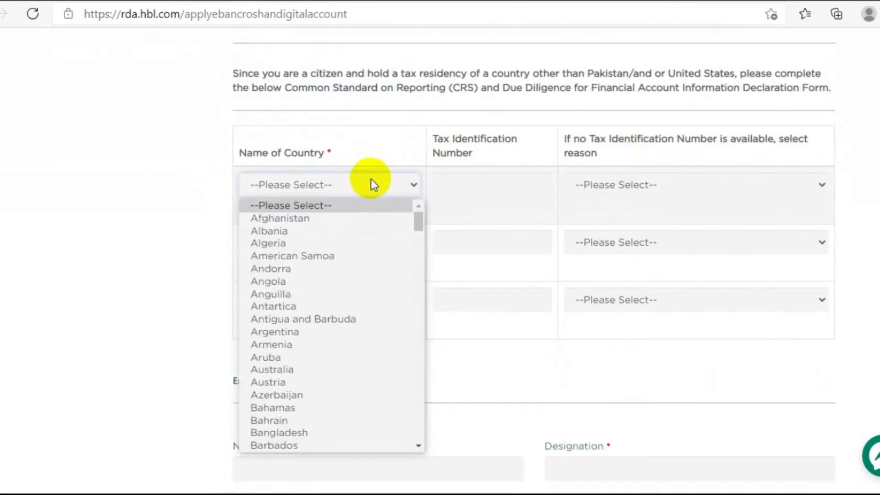
scroll(274, 446, "down", 1)
key("u")
key("Down")
key("Down")
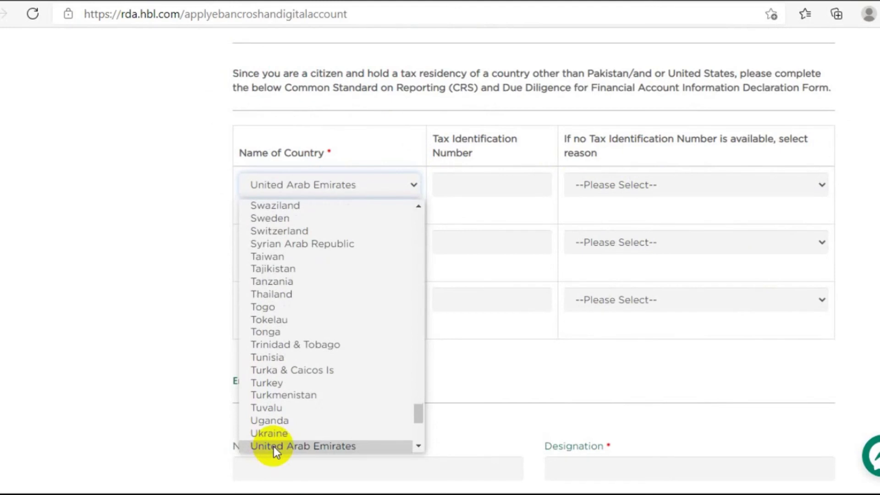
left_click(274, 446)
Step: Give 'Country does not issue TIN' as the reason for no TIN
scroll(656, 387, "up", 1)
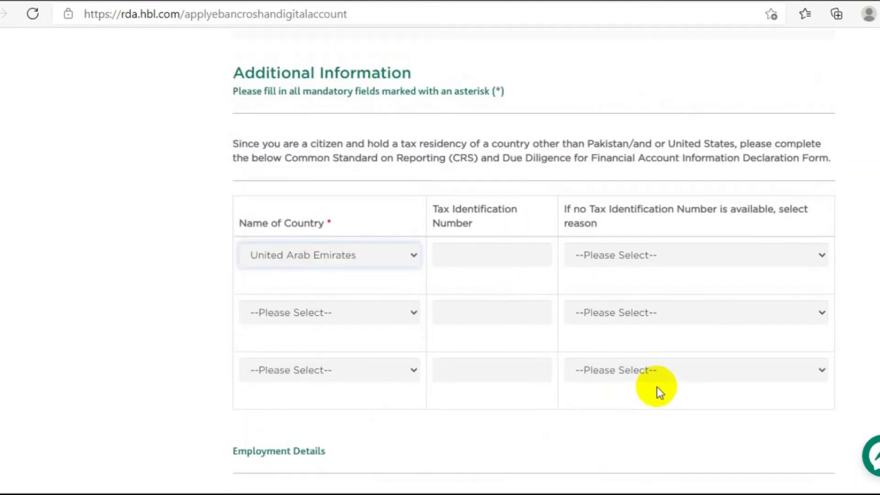
scroll(340, 285, "down", 2)
left_click(468, 105)
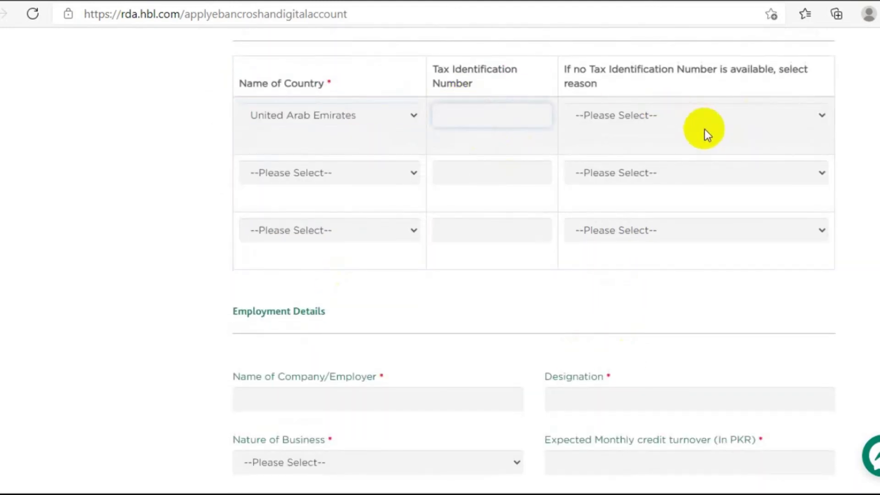
scroll(702, 132, "up", 1)
left_click(666, 184)
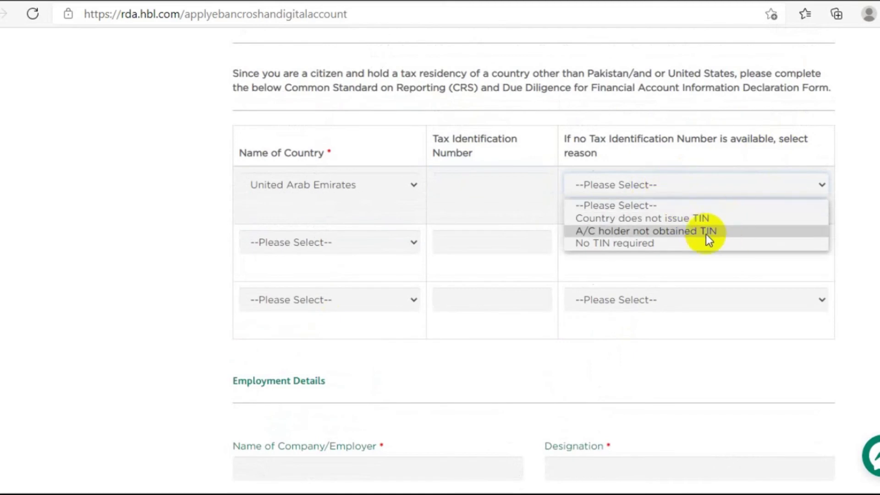
left_click(712, 219)
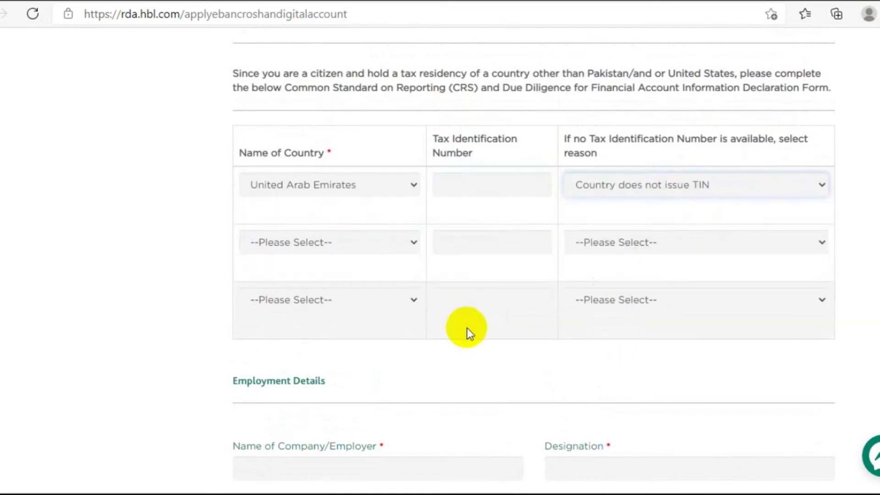
scroll(467, 328, "down", 1)
scroll(468, 328, "down", 1)
Step: Enter employer XYZ, designation DOCTOR and nature of business Services
scroll(468, 328, "down", 1)
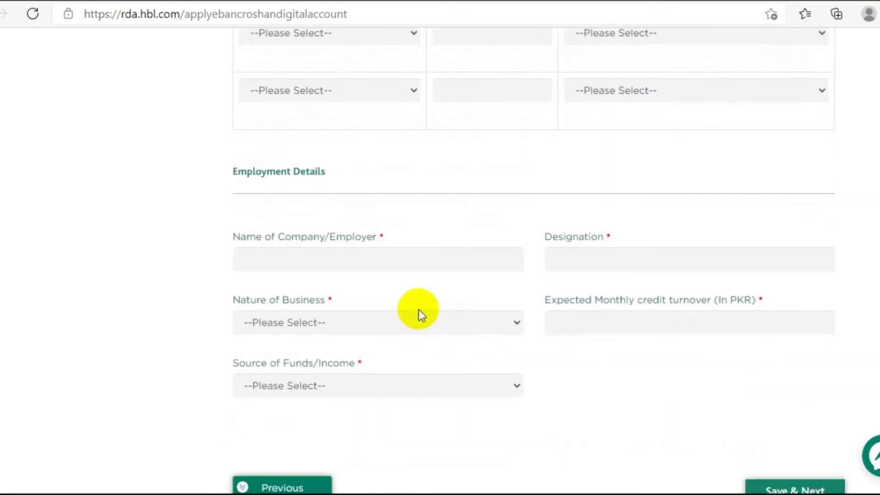
left_click(367, 259)
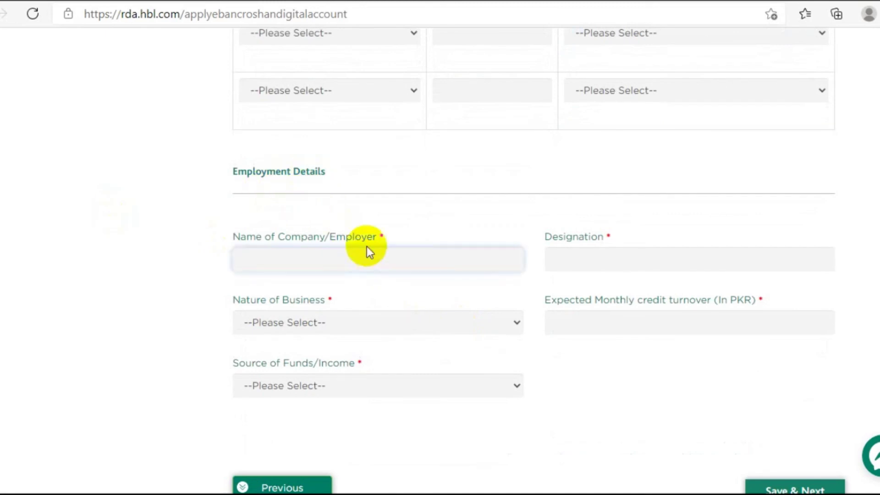
type("XY")
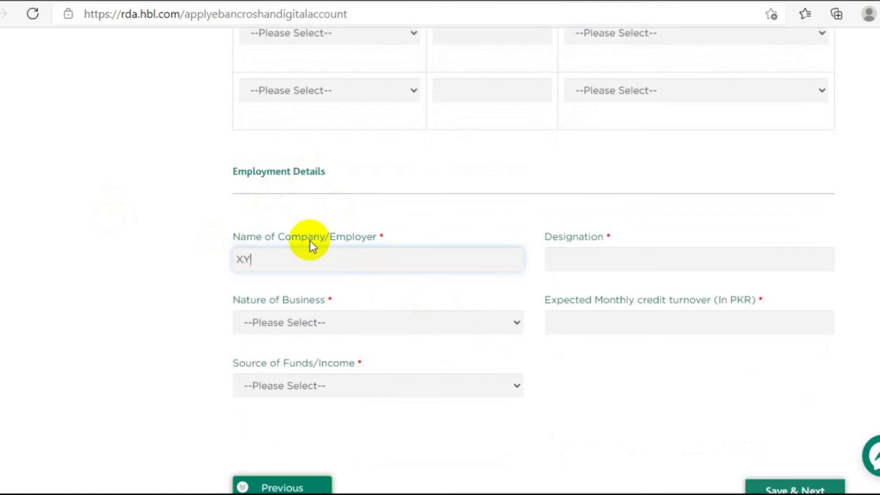
type("Z")
left_click(655, 265)
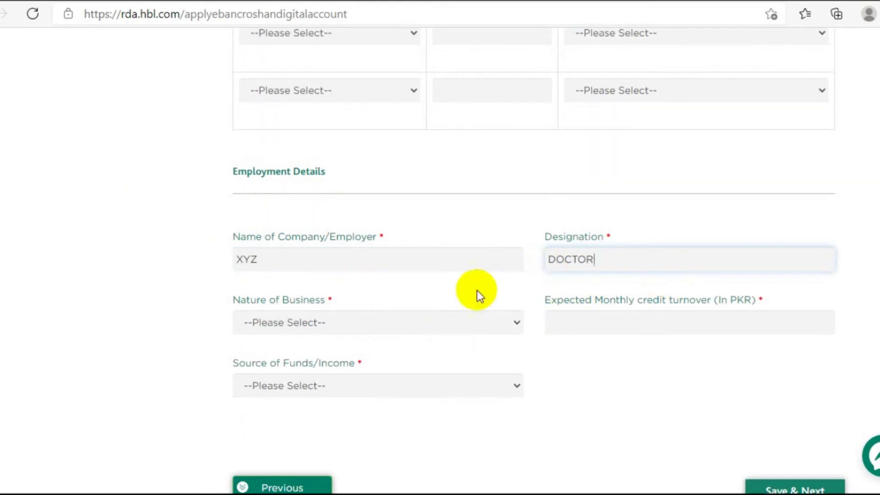
left_click(304, 323)
left_click(331, 418)
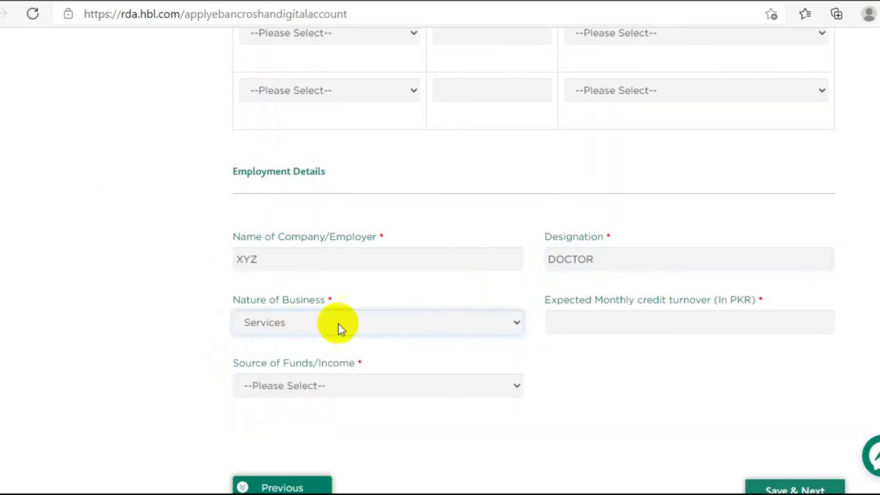
Step: Enter monthly turnover 100000, choose SALARY as source of funds, and save
left_click(590, 327)
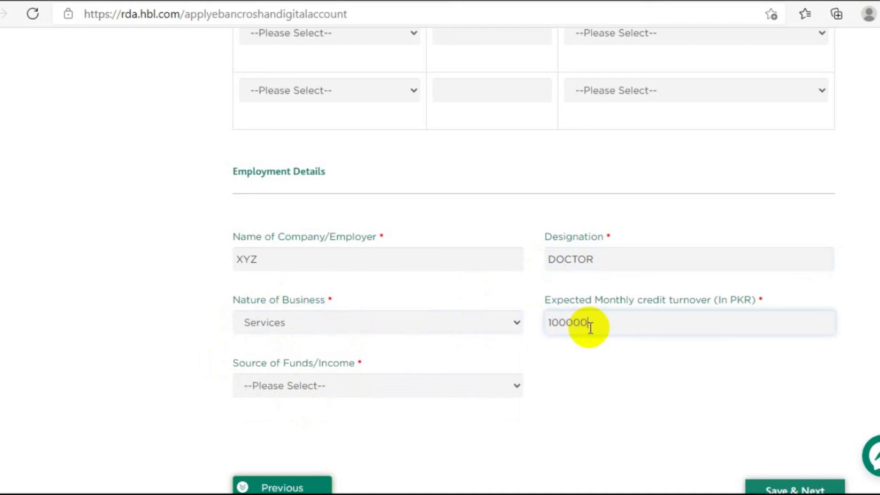
scroll(236, 403, "down", 2)
left_click(319, 285)
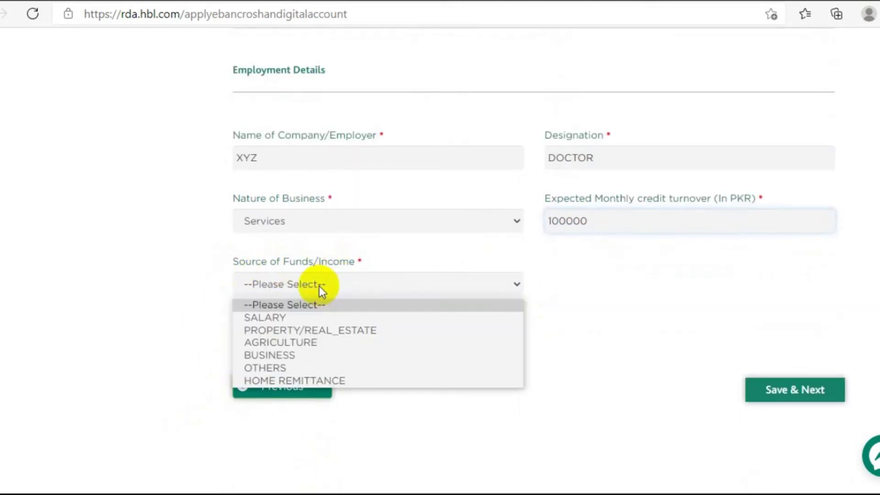
left_click(300, 321)
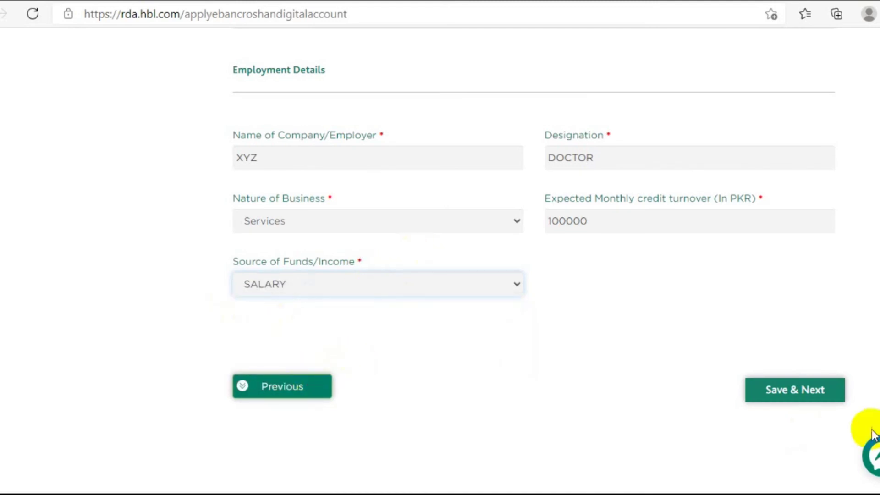
left_click(764, 389)
Step: Answer No to uploading a live image and look over the signature attachment options
scroll(654, 380, "up", 4)
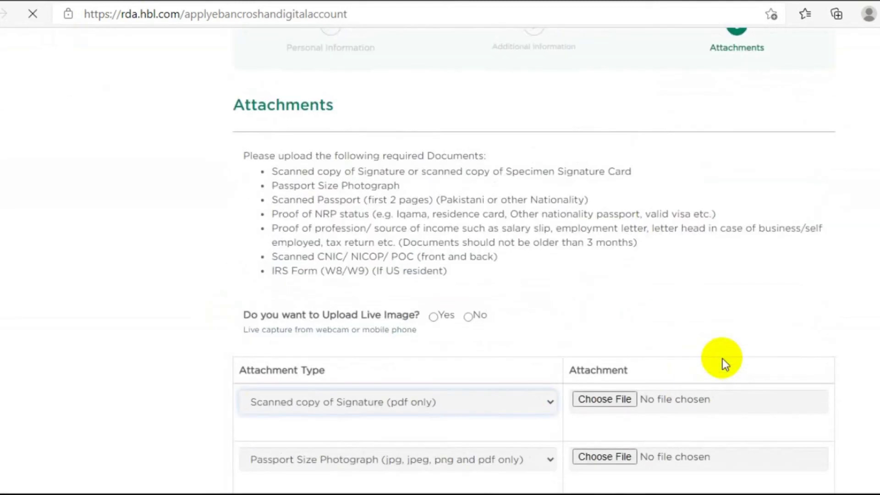
scroll(550, 362, "up", 3)
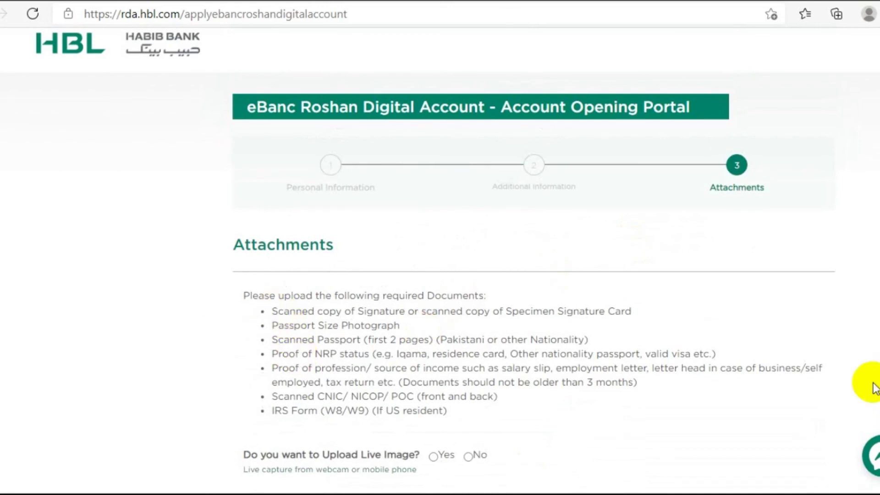
scroll(851, 282, "down", 2)
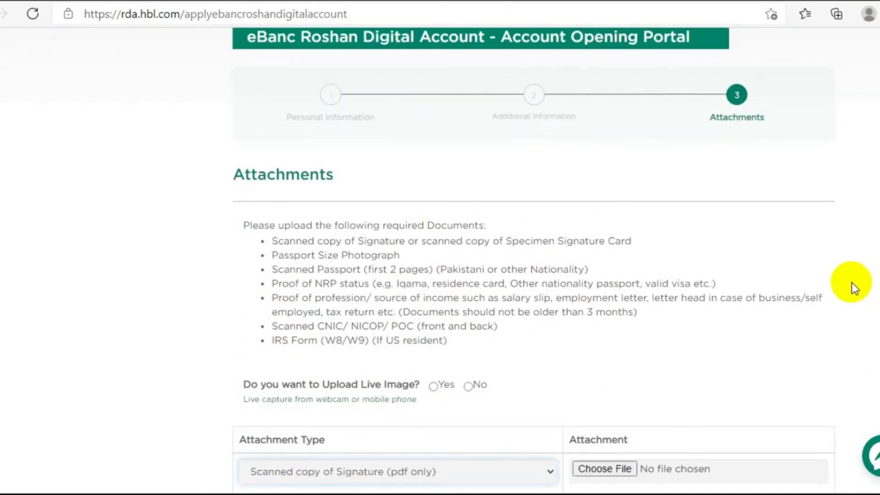
left_click(472, 389)
scroll(413, 357, "down", 4)
left_click(543, 265)
left_click(543, 265)
left_click(601, 260)
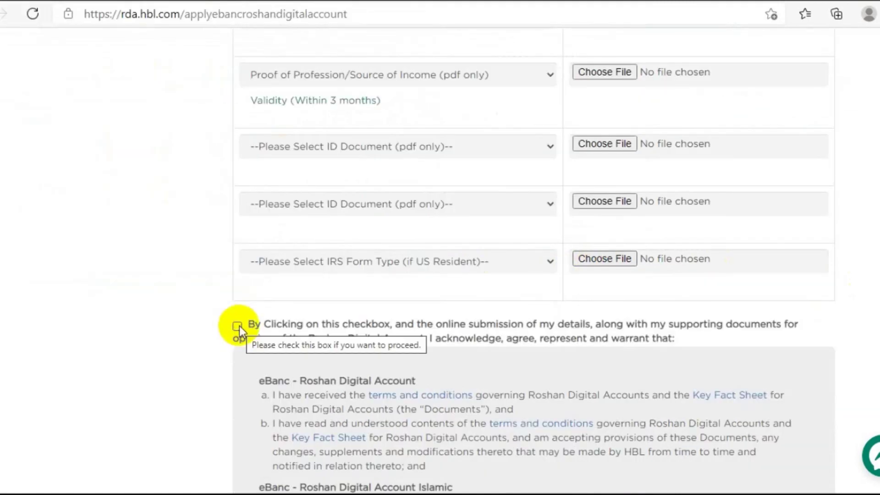
scroll(614, 224, "up", 5)
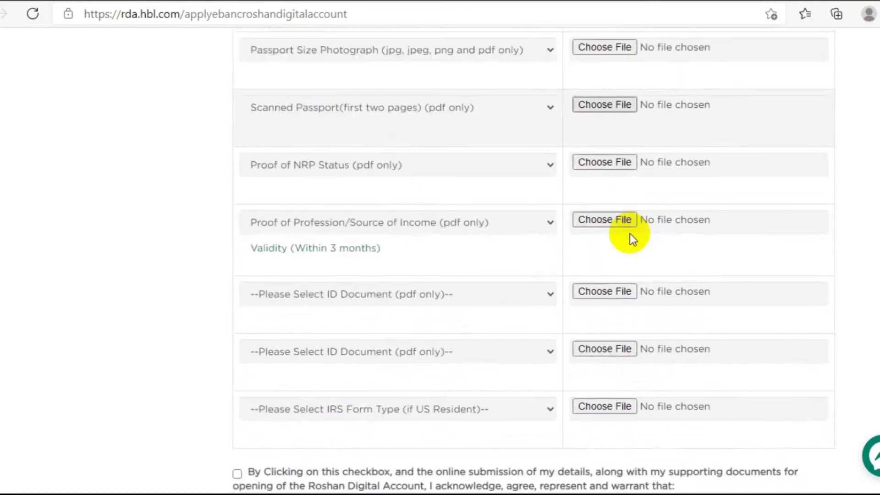
scroll(630, 233, "down", 7)
Step: Accept the consent declaration and submit the application
left_click(237, 252)
scroll(438, 308, "down", 3)
scroll(438, 308, "down", 8)
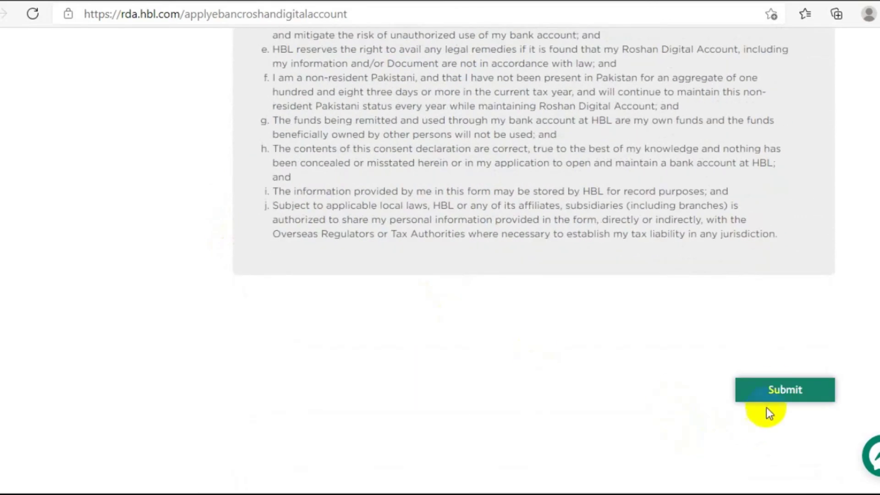
left_click(780, 390)
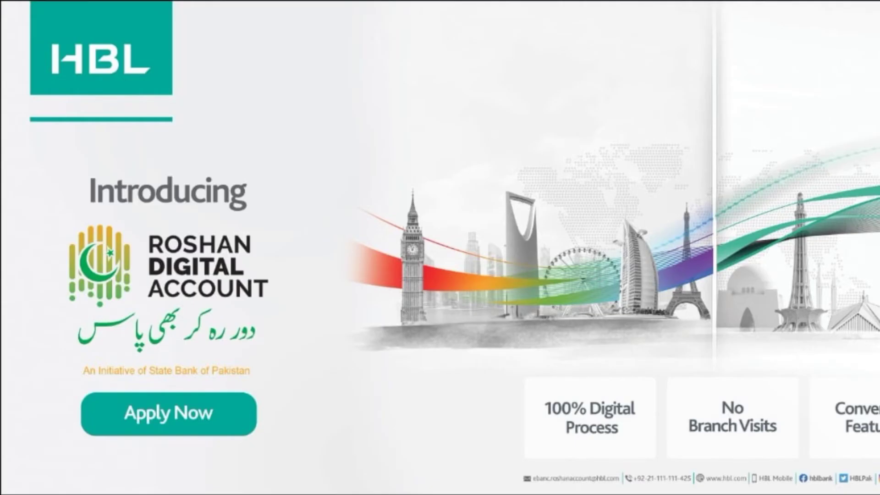